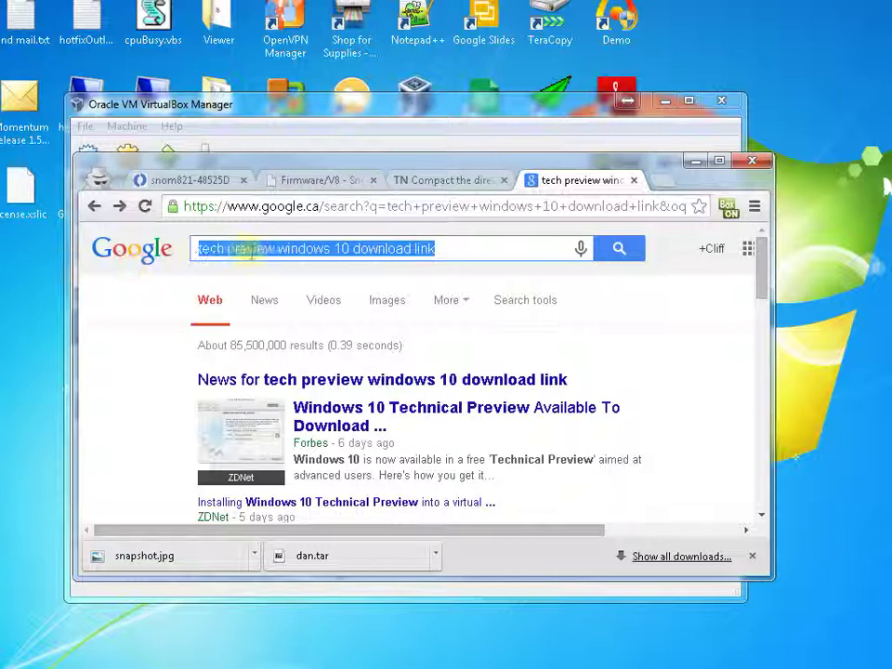
# Open the 'Download Windows Technical Preview ISO - Microsoft' result from the Google search.
pyautogui.click(443, 250)
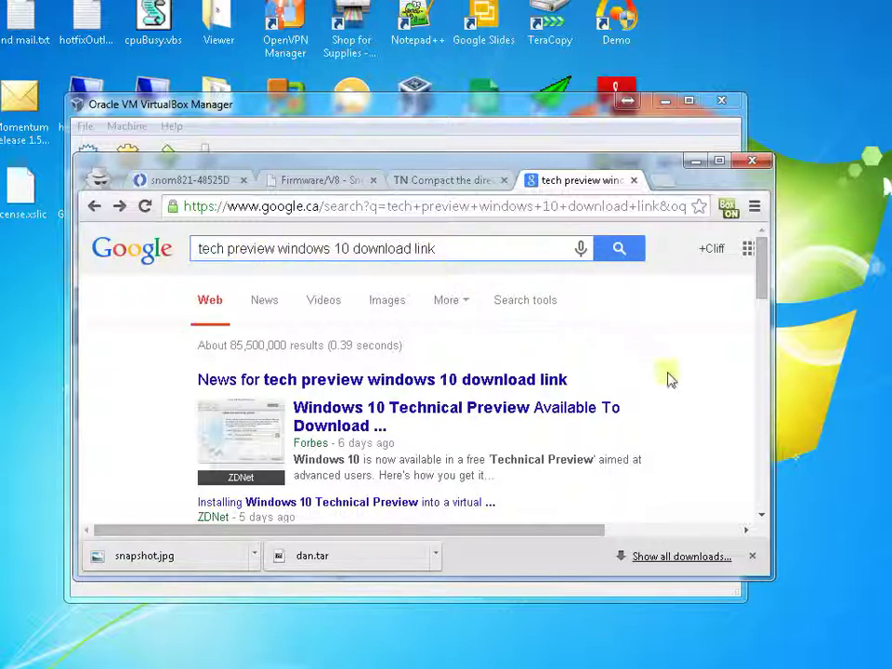
pyautogui.scroll(-3, 669, 378)
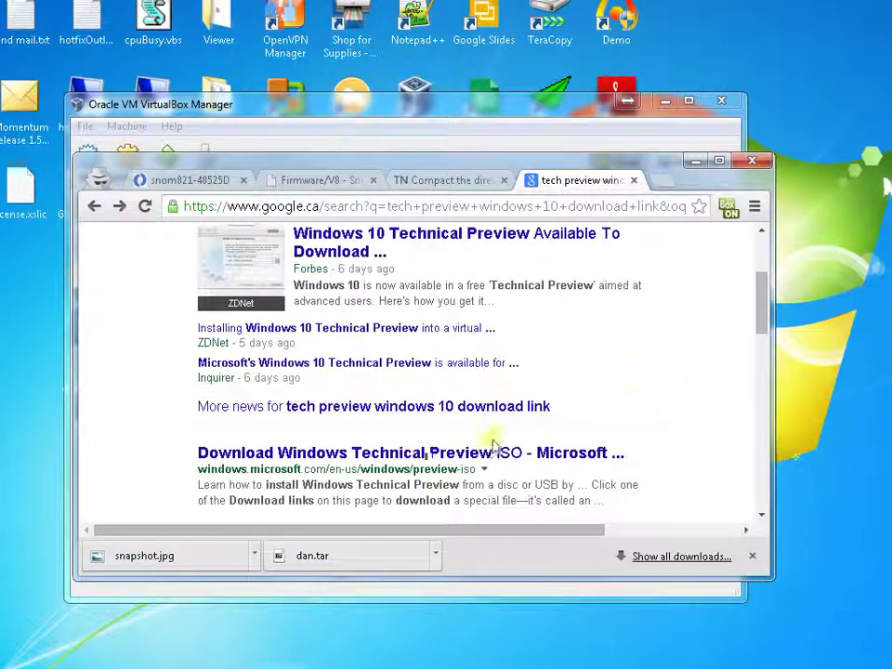
pyautogui.scroll(-2, 558, 453)
pyautogui.scroll(-2, 557, 451)
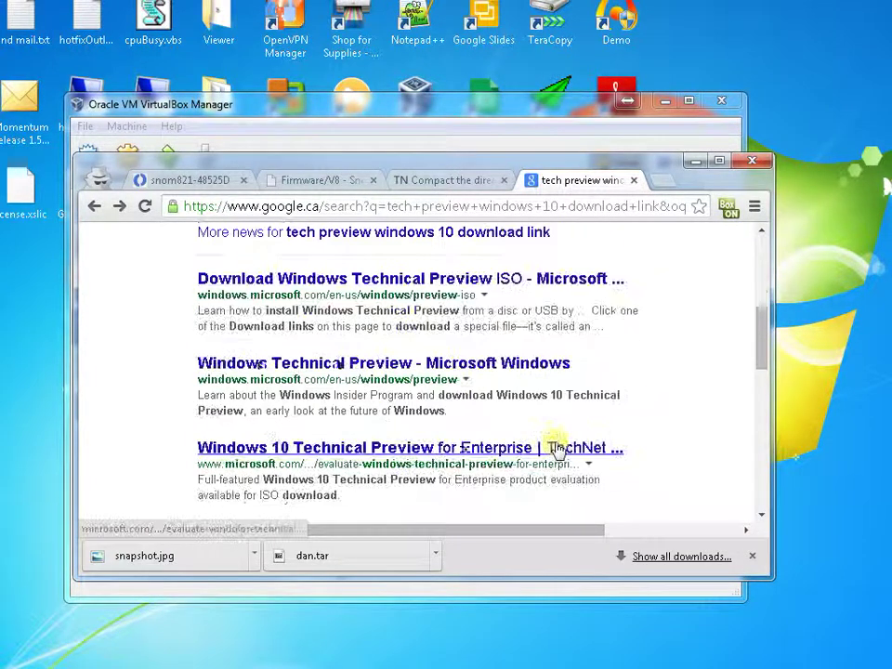
pyautogui.scroll(2, 561, 450)
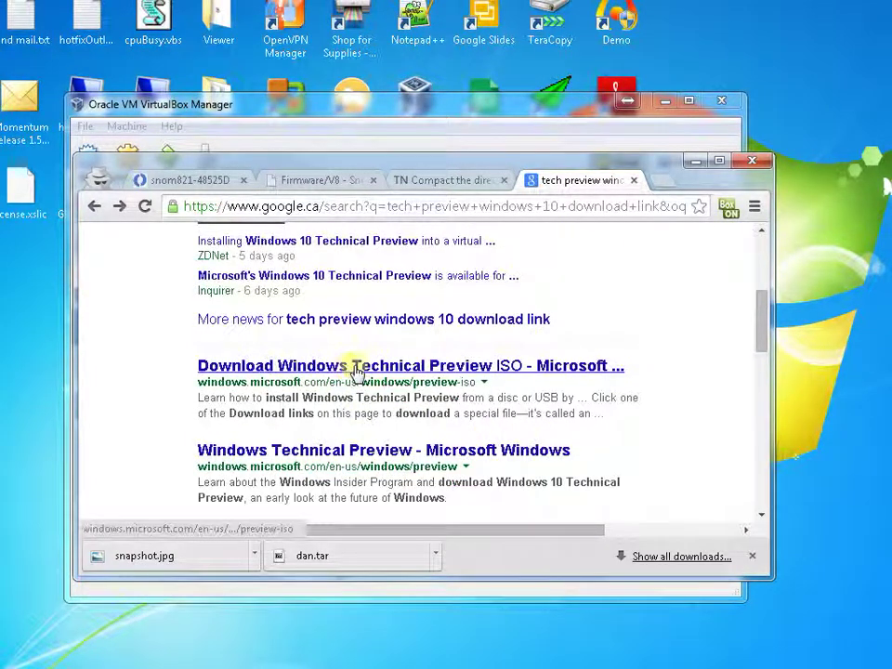
pyautogui.click(267, 370)
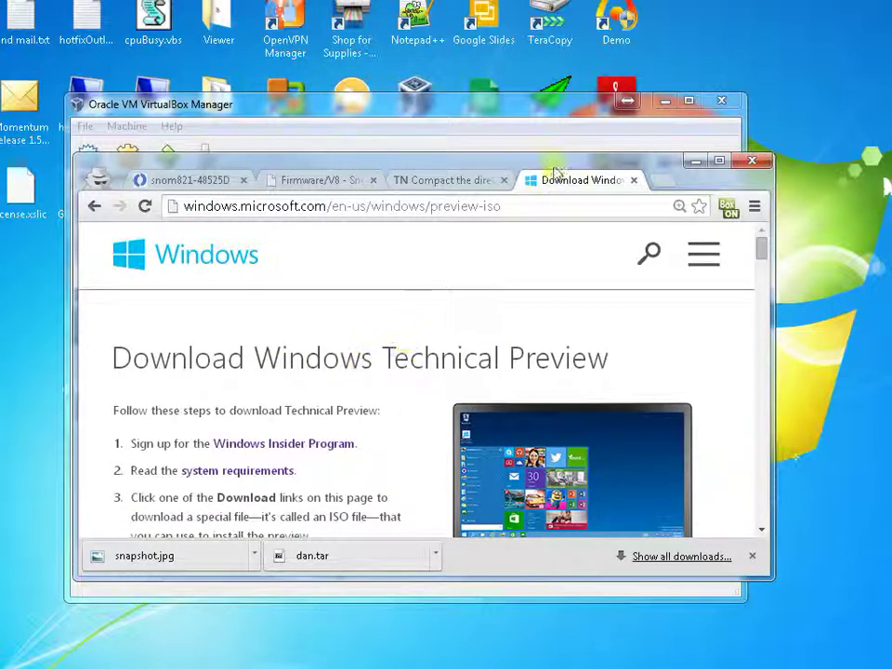
# Maximize Chrome, scroll to the 64-bit and 32-bit ISO download links, then minimize the browser.
pyautogui.moveTo(553, 155); pyautogui.dragTo(556, 57)
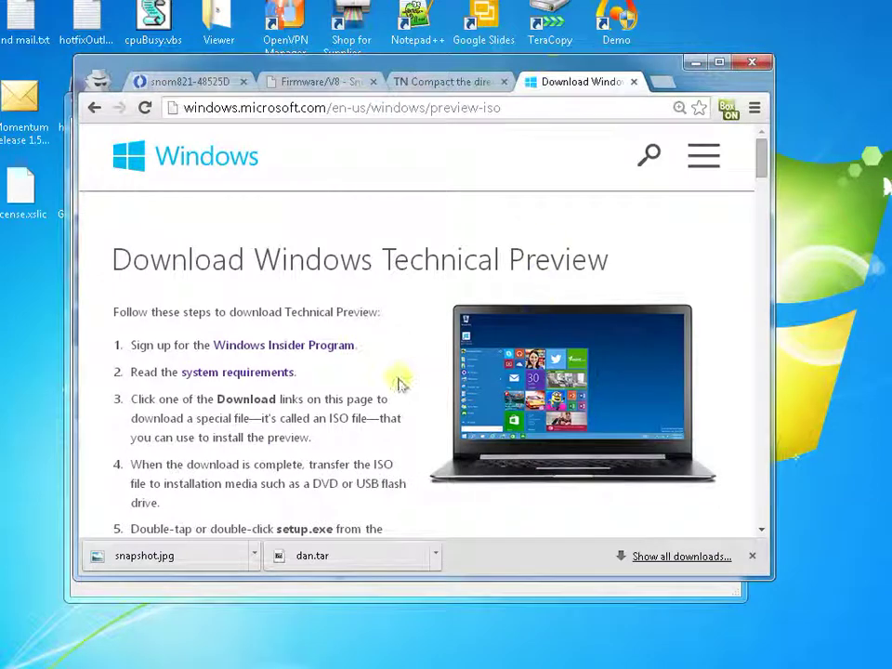
pyautogui.scroll(-5, 384, 389)
pyautogui.scroll(-12, 385, 388)
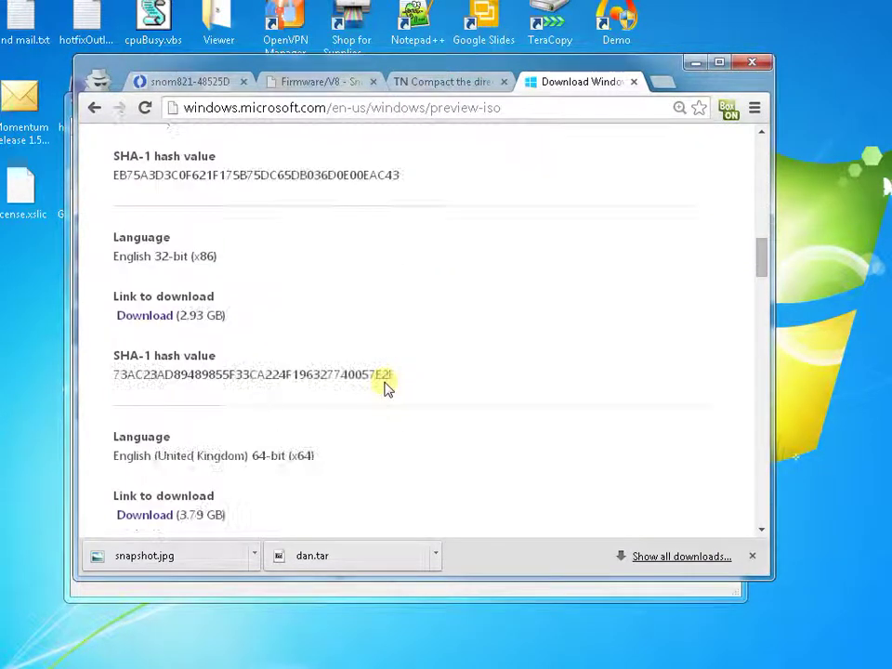
pyautogui.scroll(10, 388, 388)
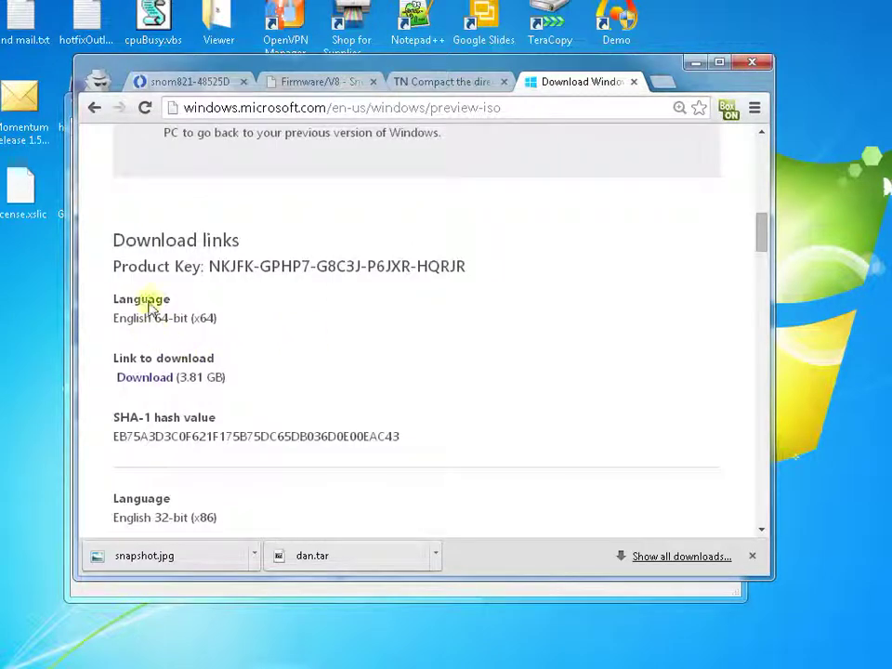
pyautogui.moveTo(145, 317); pyautogui.dragTo(197, 317)
pyautogui.click(298, 348)
pyautogui.scroll(-2, 283, 372)
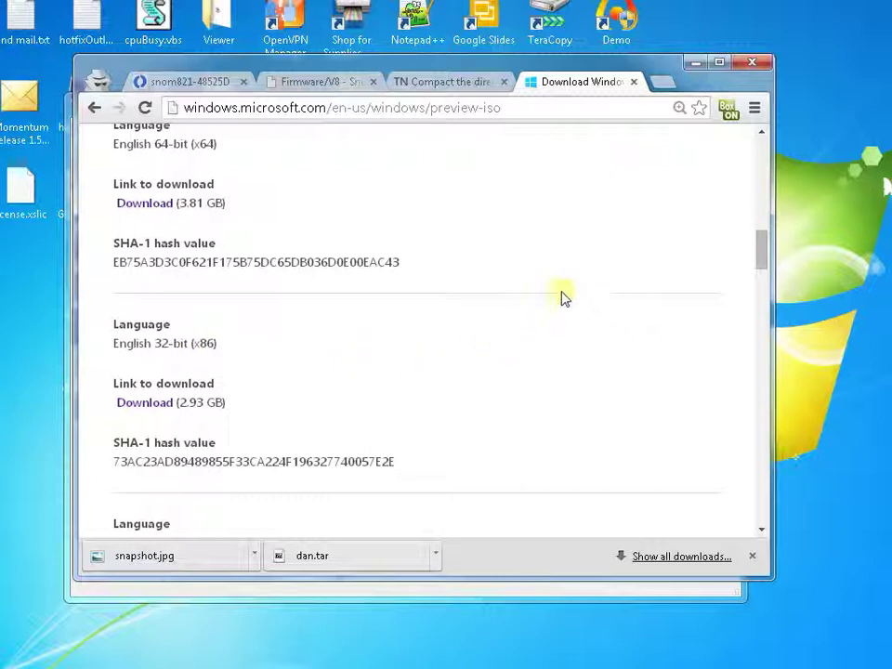
pyautogui.click(699, 63)
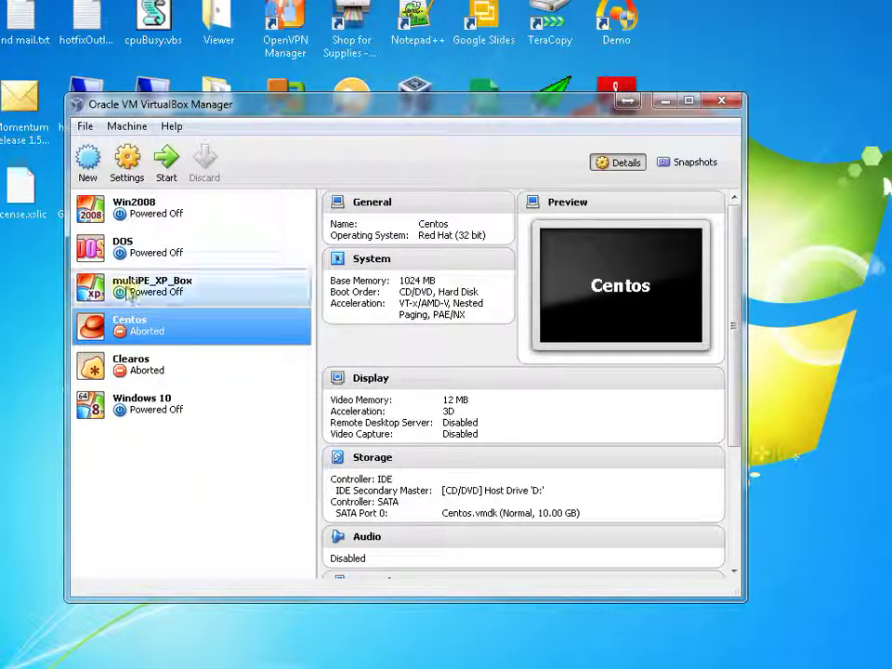
# Start a new VM named 'Windows 10 64 En' with version Windows 8.1 (64 bit).
pyautogui.click(89, 172)
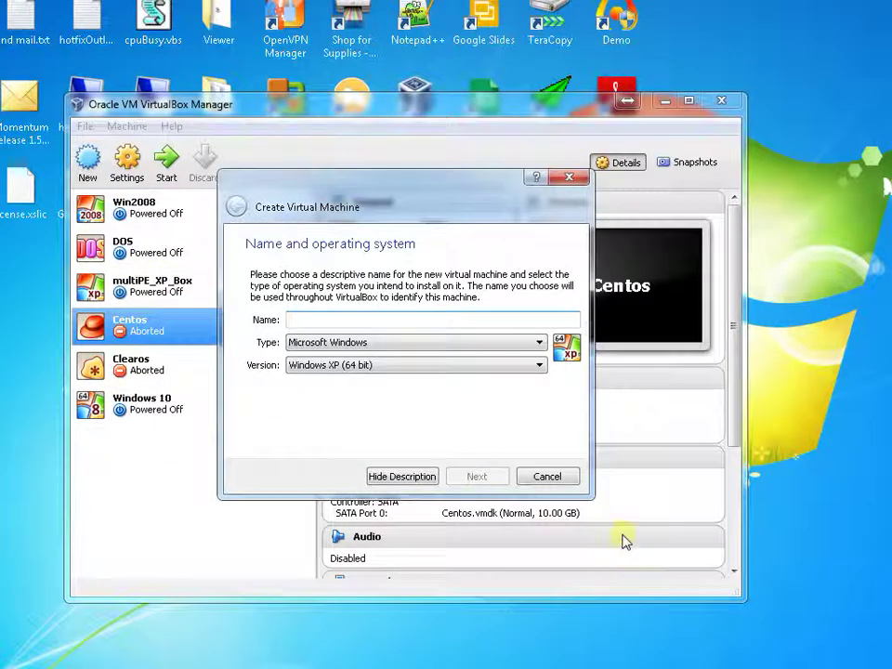
pyautogui.write('W')
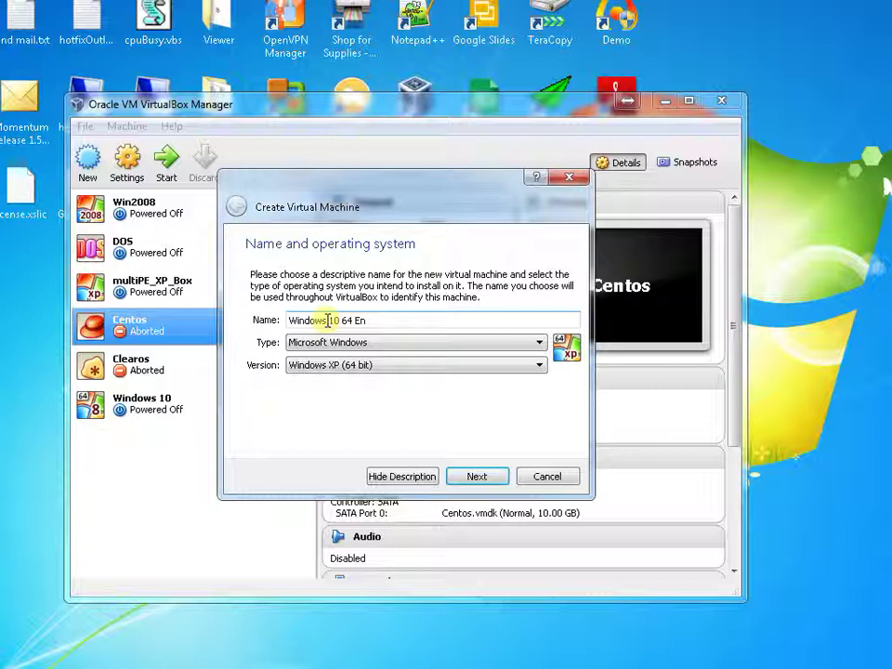
pyautogui.write('indows 10 64 En')
pyautogui.click(343, 367)
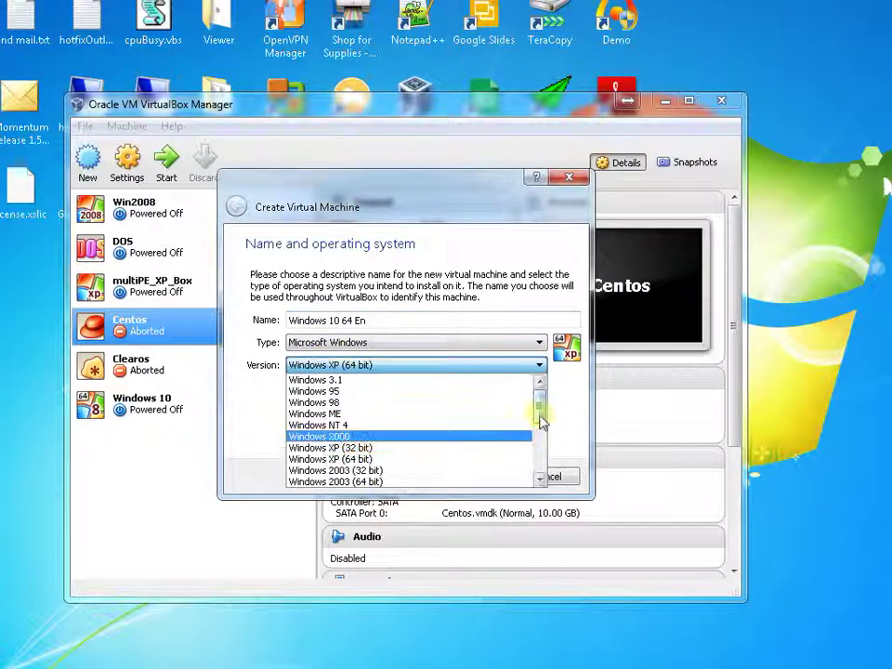
pyautogui.moveTo(538, 415); pyautogui.dragTo(552, 479)
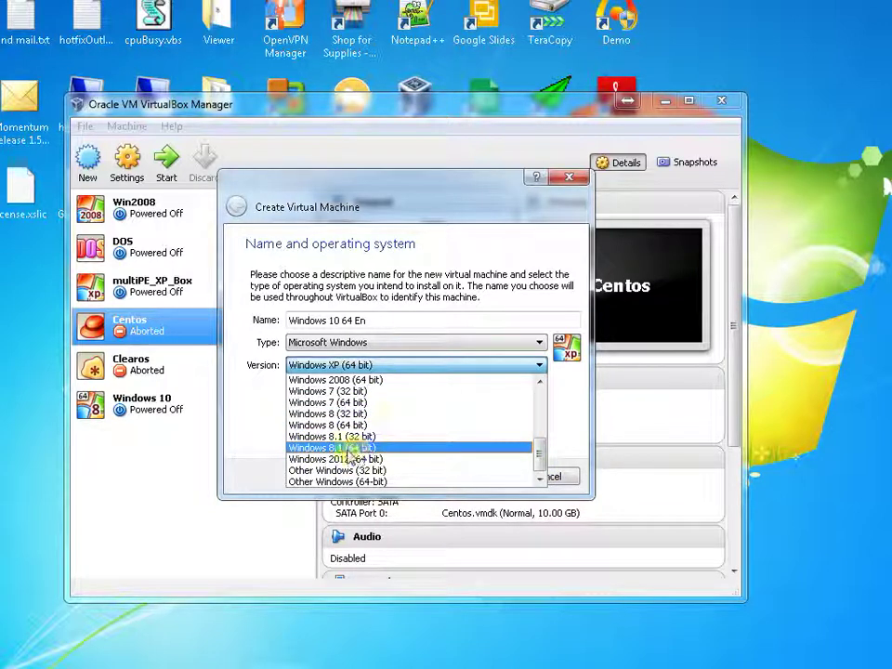
pyautogui.click(350, 450)
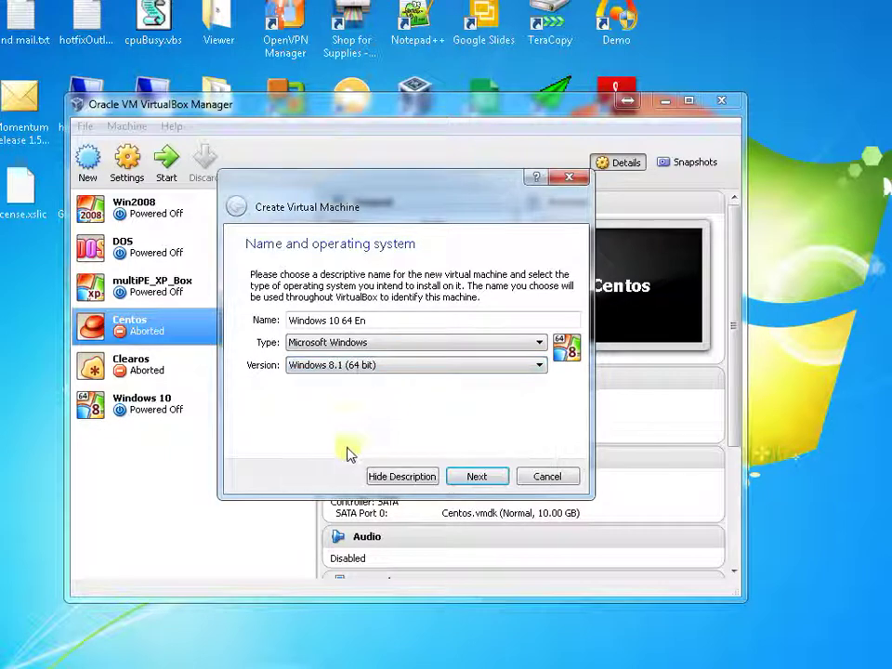
# Keep 2048 MB of memory and choose to create a new virtual hard drive.
pyautogui.click(485, 478)
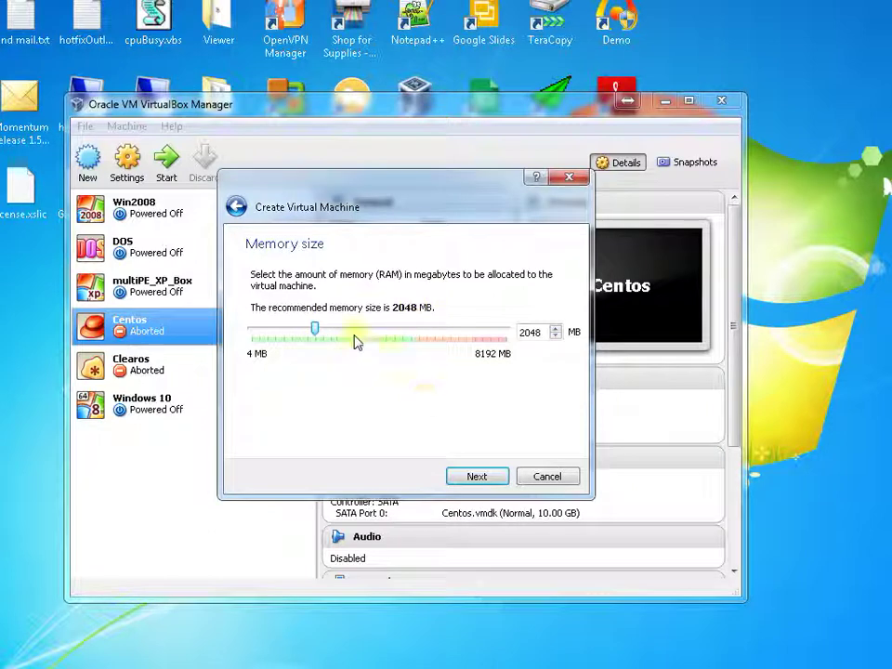
pyautogui.click(477, 477)
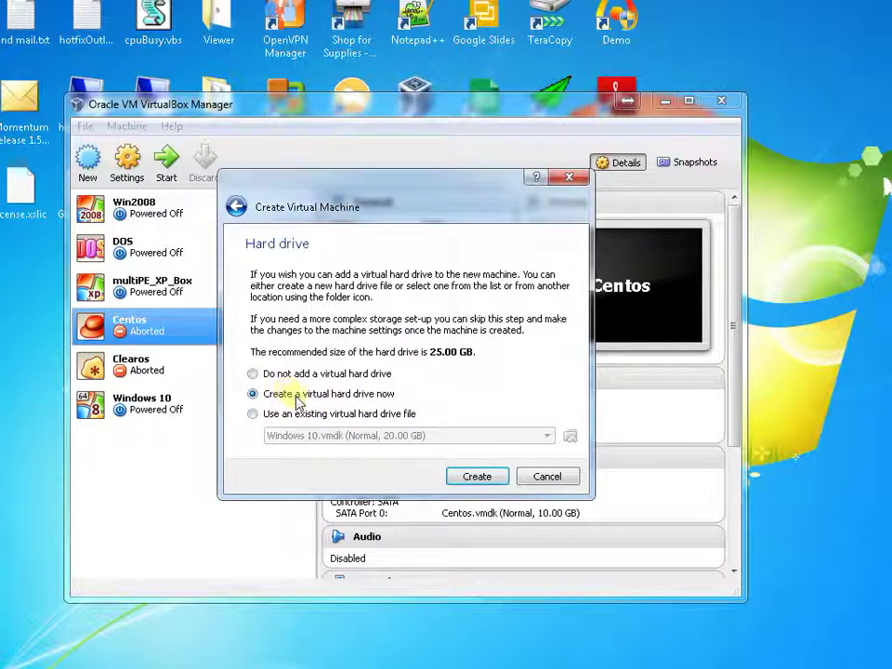
pyautogui.click(479, 477)
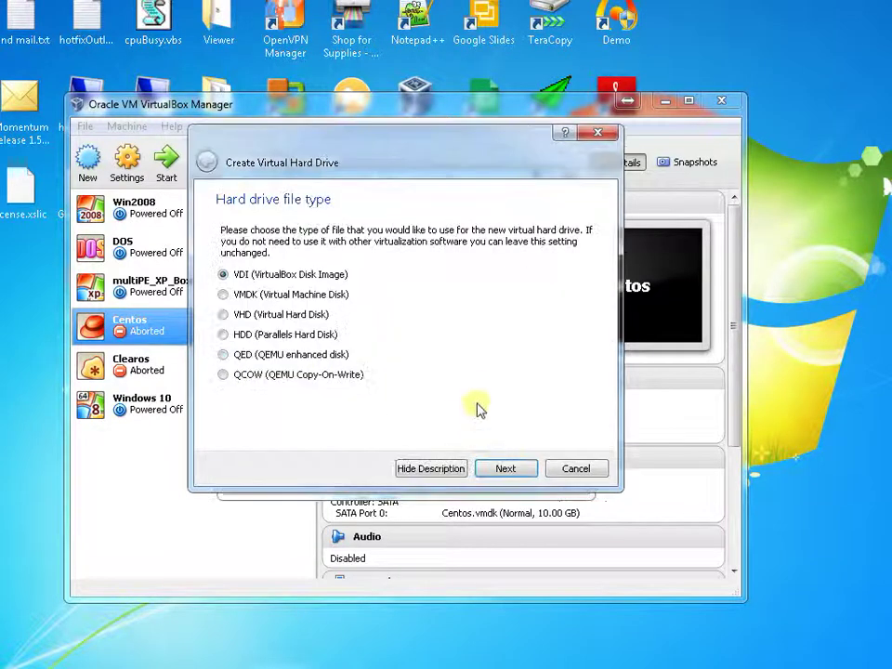
# Create a dynamically allocated 25.00 GB VDI disk for Windows 10 64 En.
pyautogui.click(237, 295)
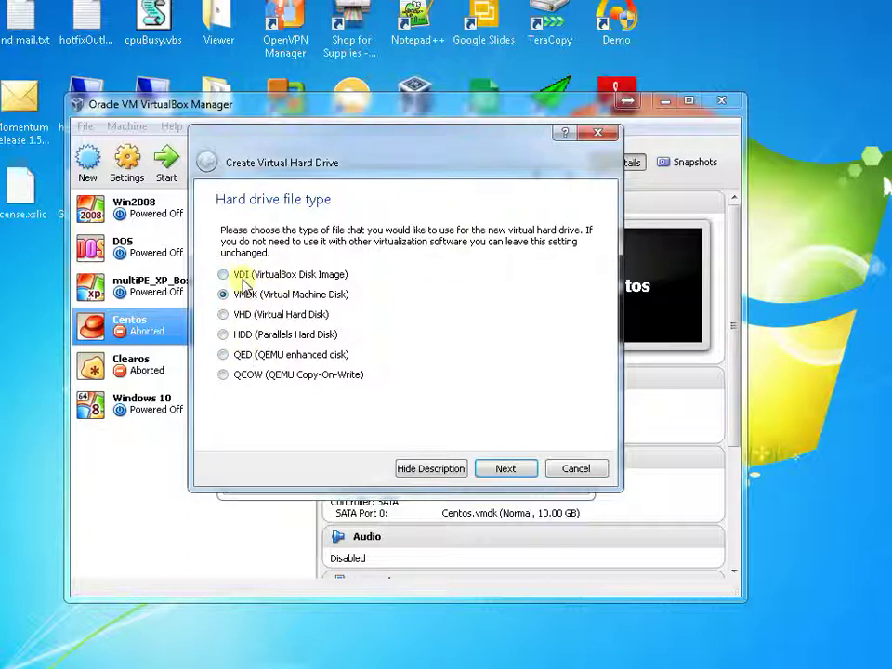
pyautogui.click(243, 278)
pyautogui.click(498, 469)
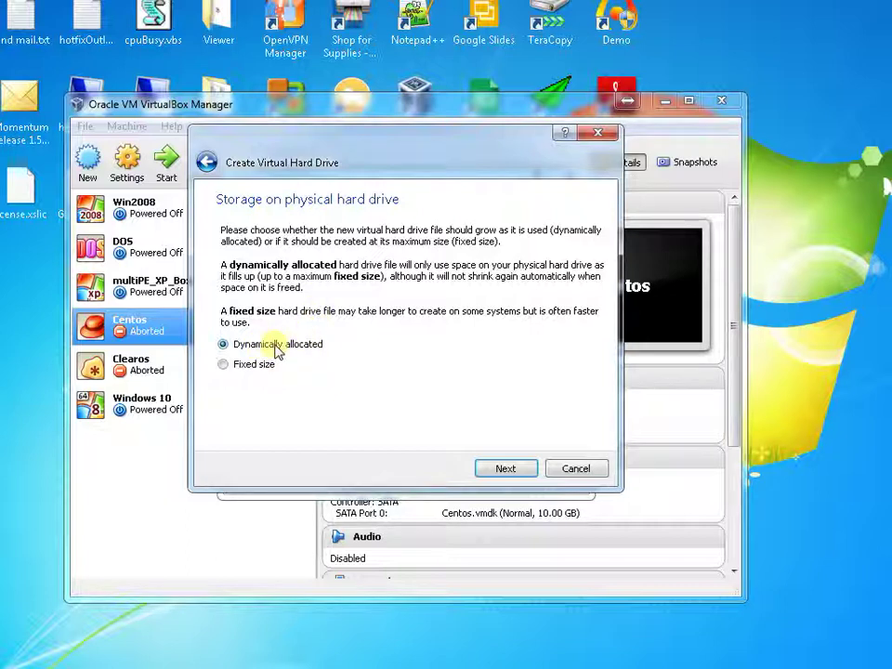
pyautogui.click(503, 468)
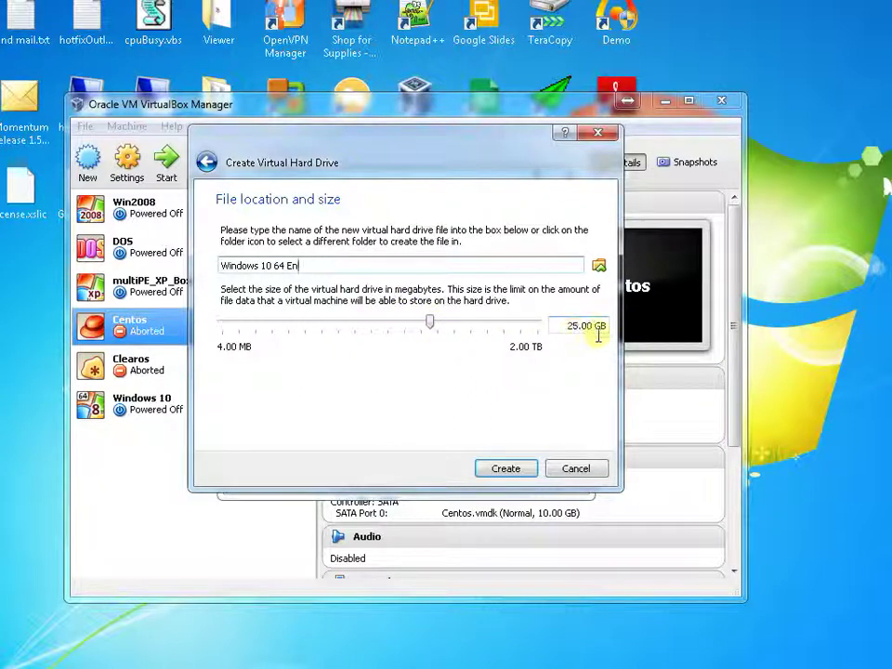
pyautogui.click(519, 469)
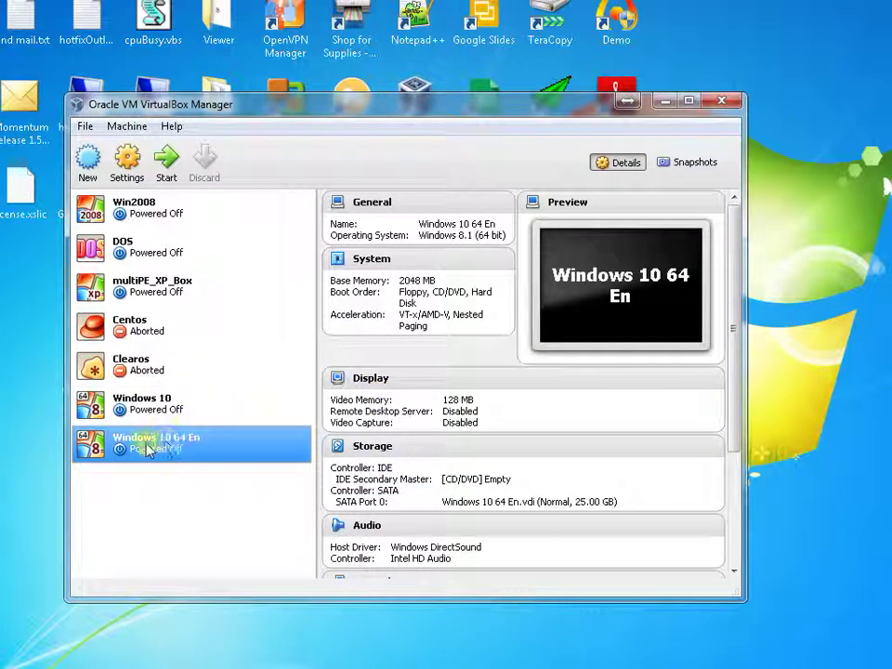
# Attach WindowsTechnicalPreview-x64-EN-US.iso to the empty IDE optical drive in Storage settings and save.
pyautogui.click(130, 164)
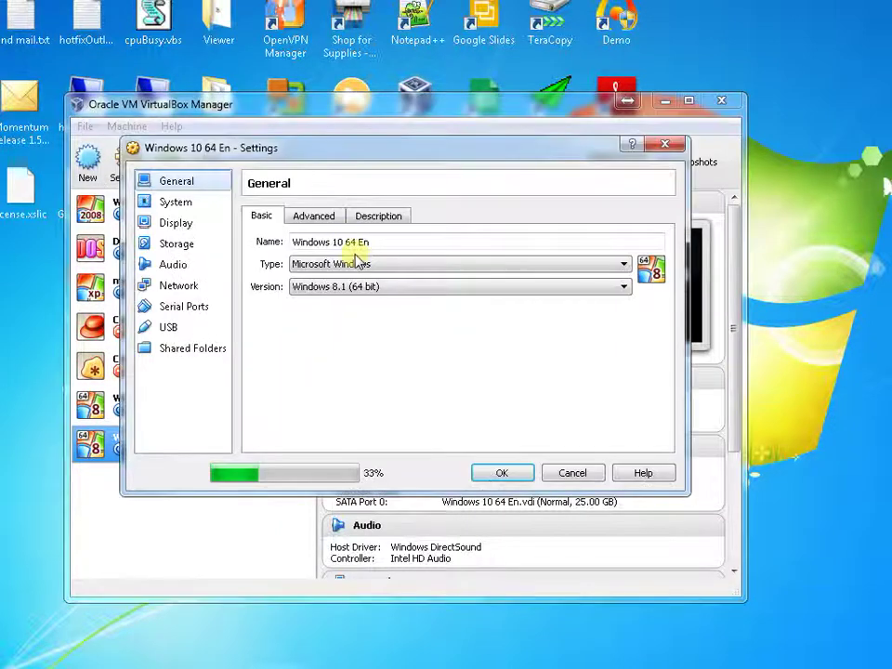
pyautogui.moveTo(282, 150); pyautogui.dragTo(261, 135)
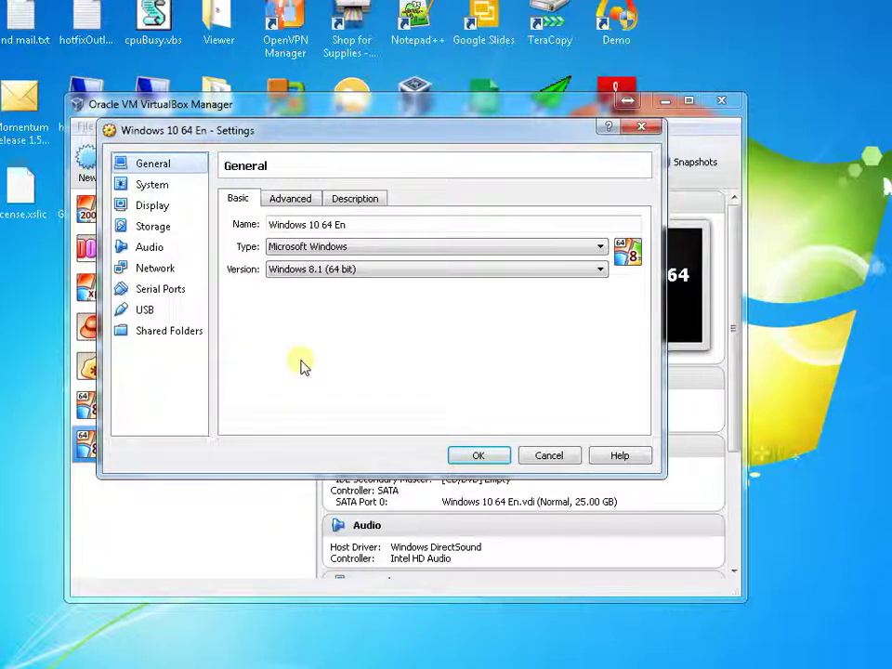
pyautogui.click(153, 227)
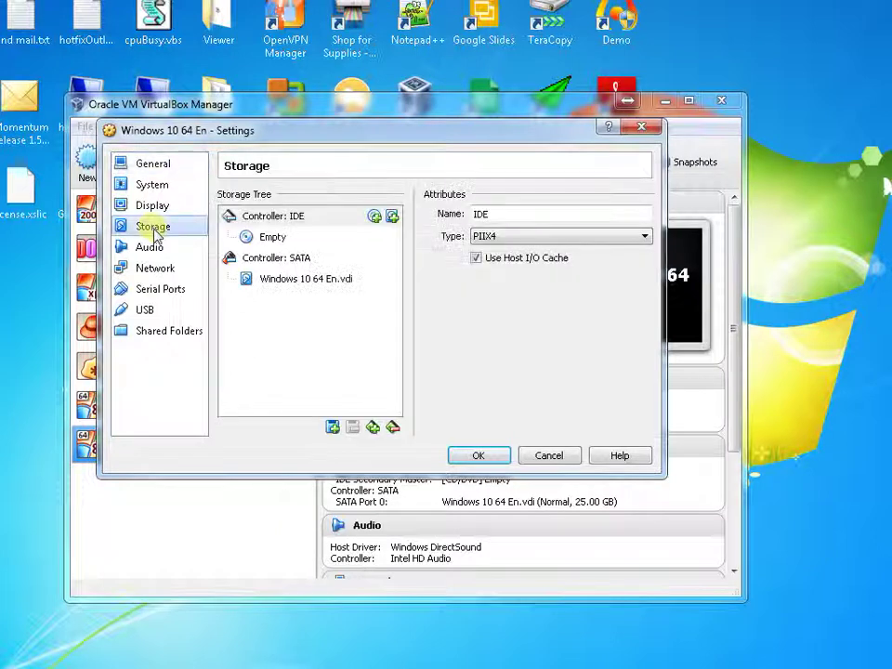
pyautogui.click(274, 239)
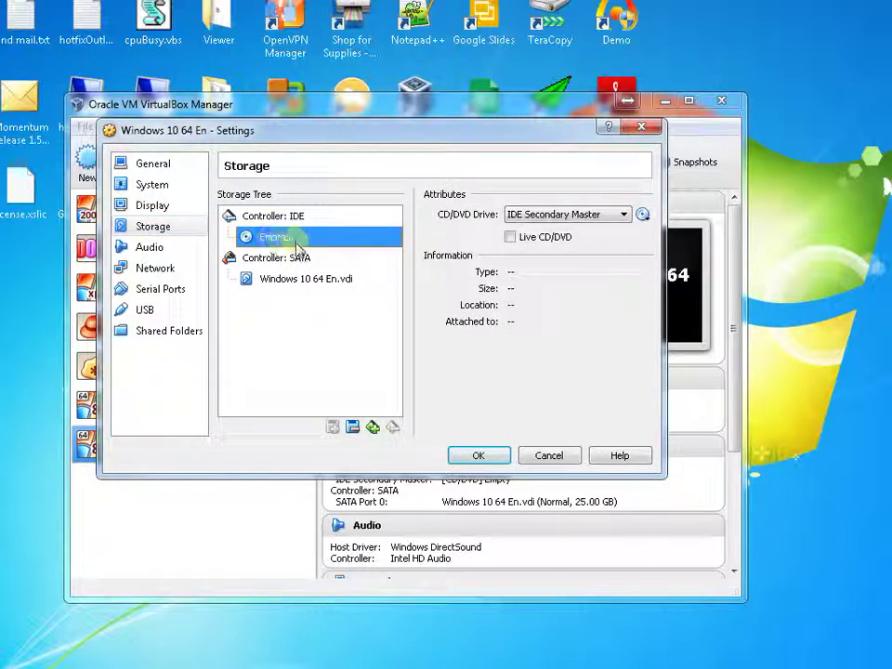
pyautogui.click(644, 215)
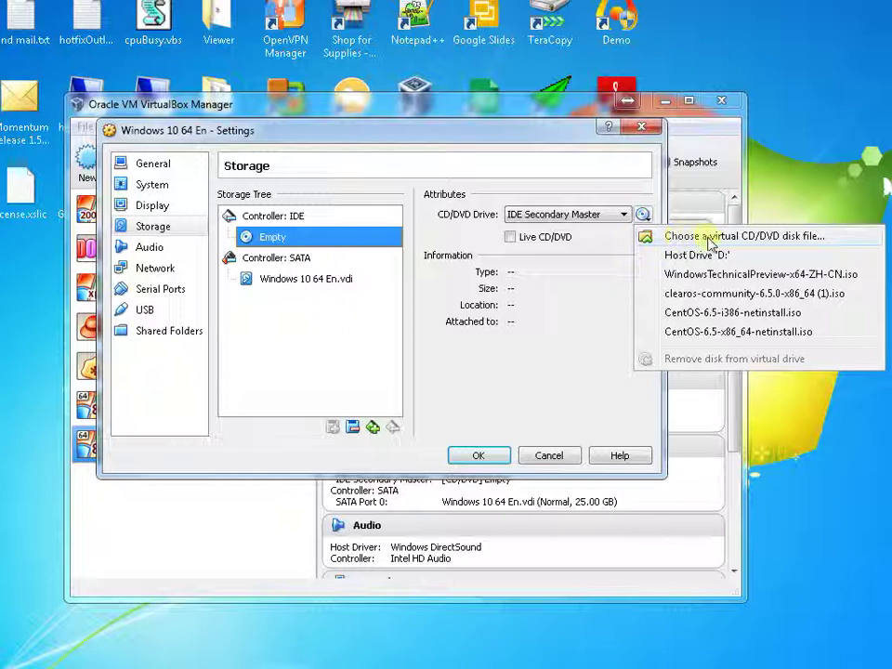
pyautogui.click(709, 238)
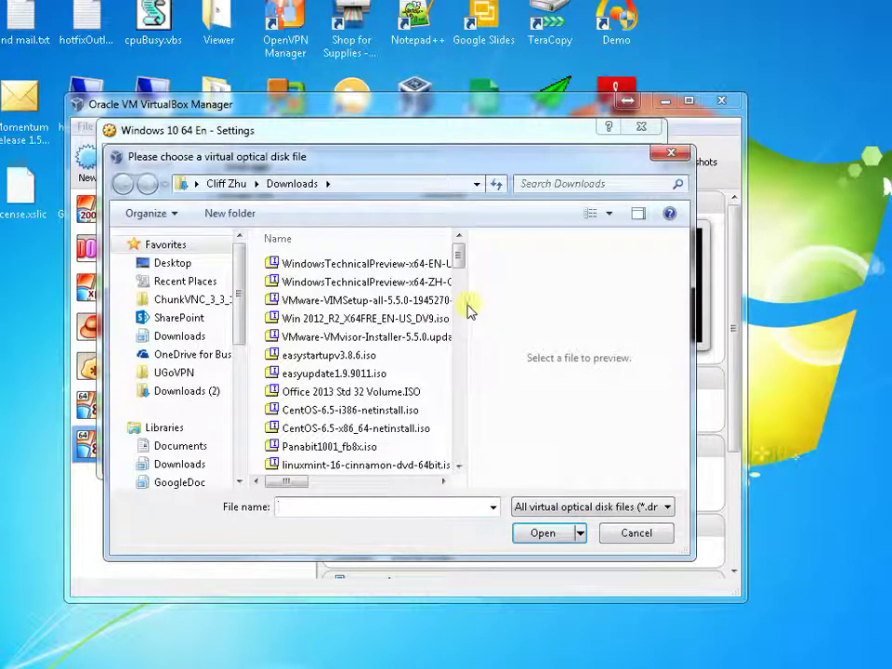
pyautogui.moveTo(469, 312); pyautogui.dragTo(563, 309)
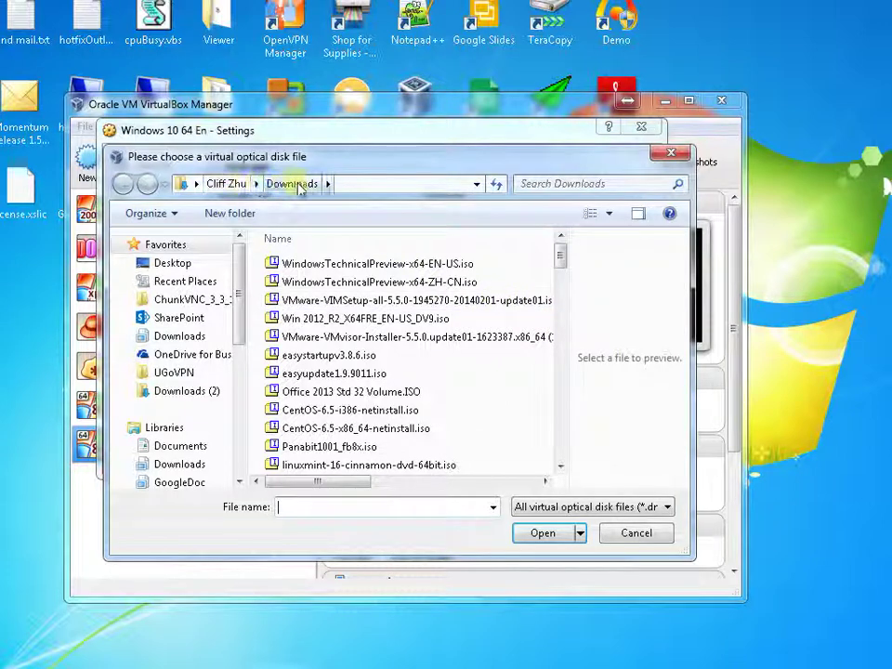
pyautogui.click(362, 264)
pyautogui.click(548, 536)
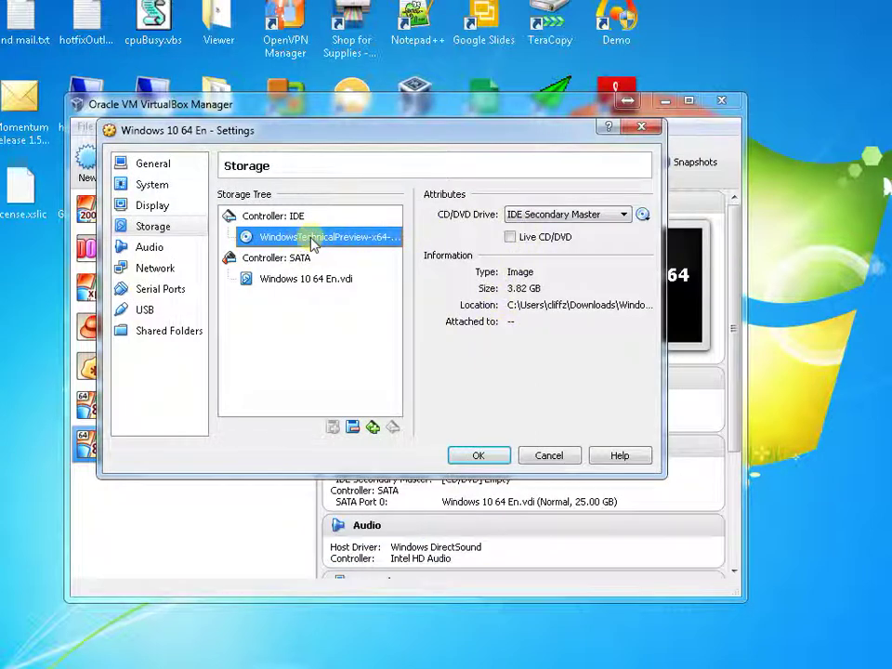
pyautogui.click(492, 457)
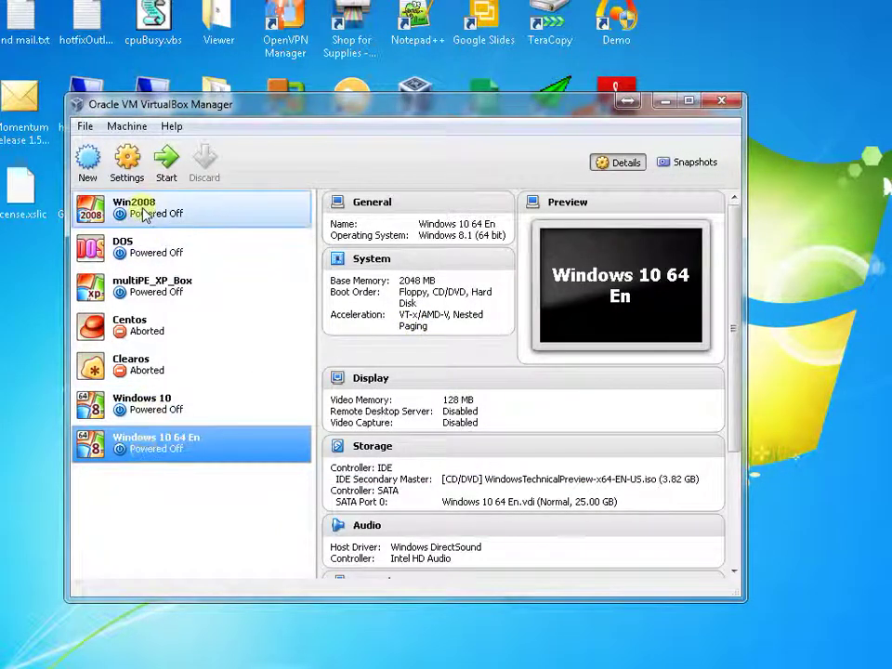
# Start the Windows 10 64 En machine and move its window left while it boots.
pyautogui.click(166, 159)
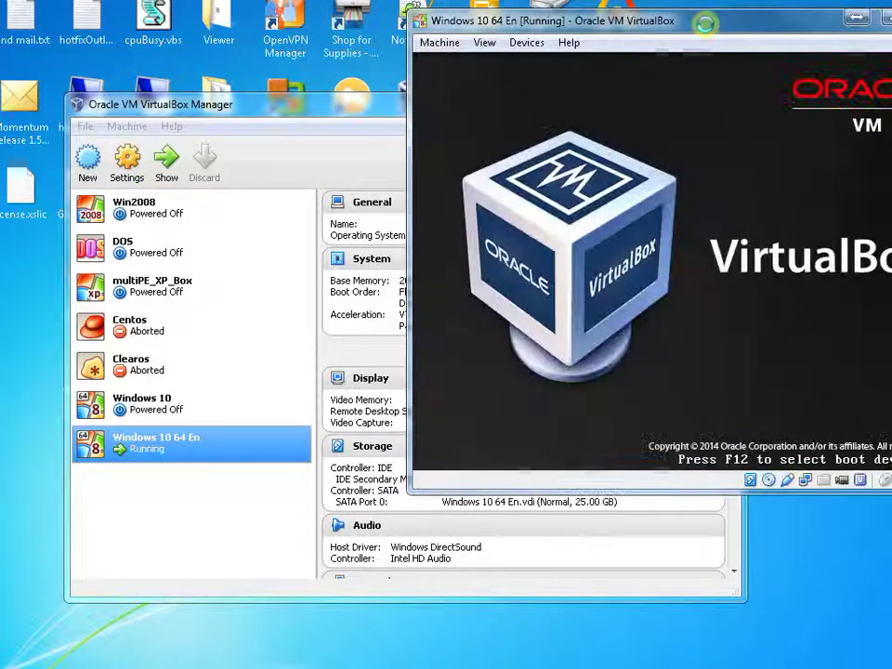
pyautogui.moveTo(650, 25); pyautogui.dragTo(437, 24)
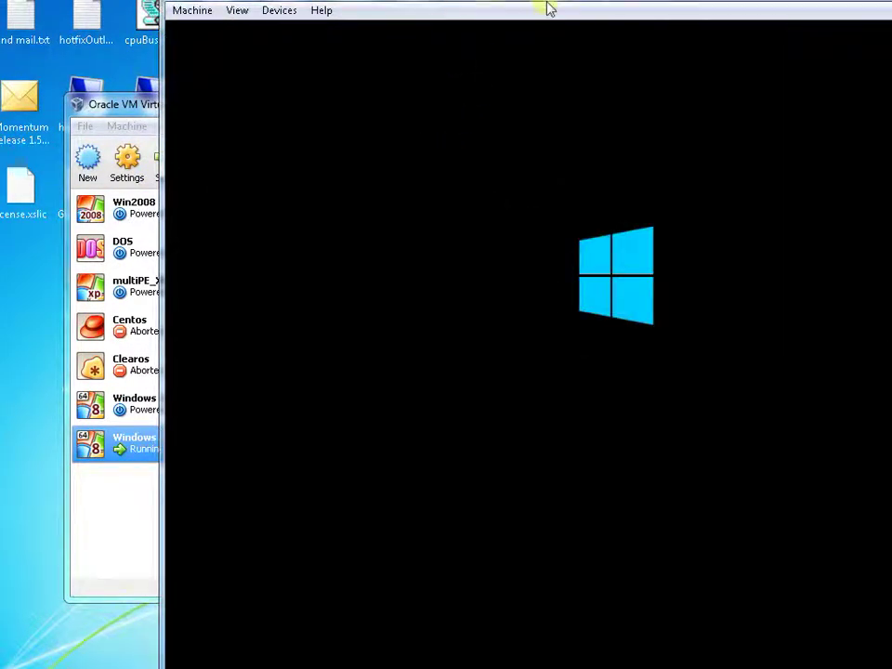
pyautogui.moveTo(637, 1); pyautogui.dragTo(493, 7)
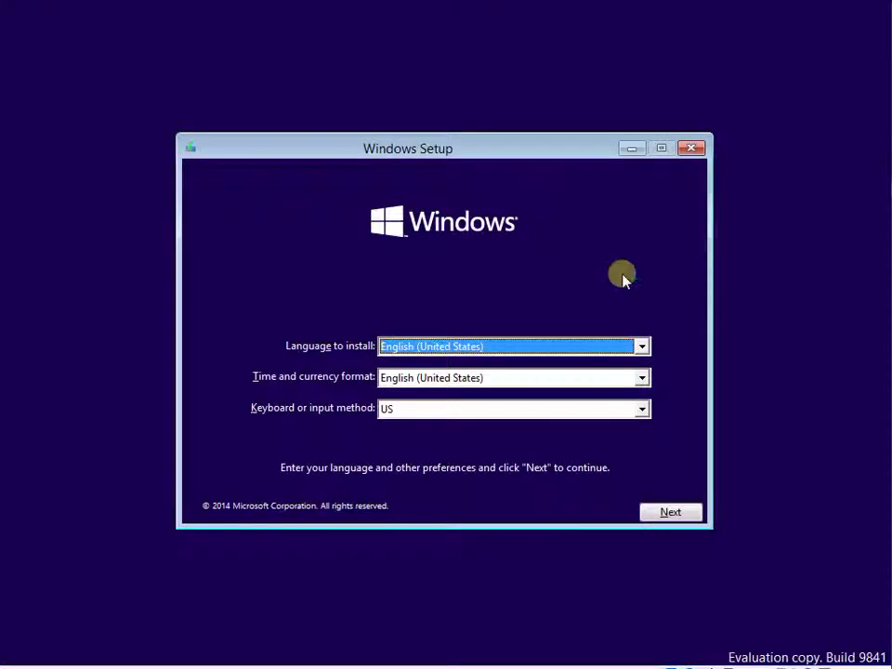
# Keep English (United States) defaults, accept the license, and custom-install onto the 25 GB Drive 0.
pyautogui.click(670, 518)
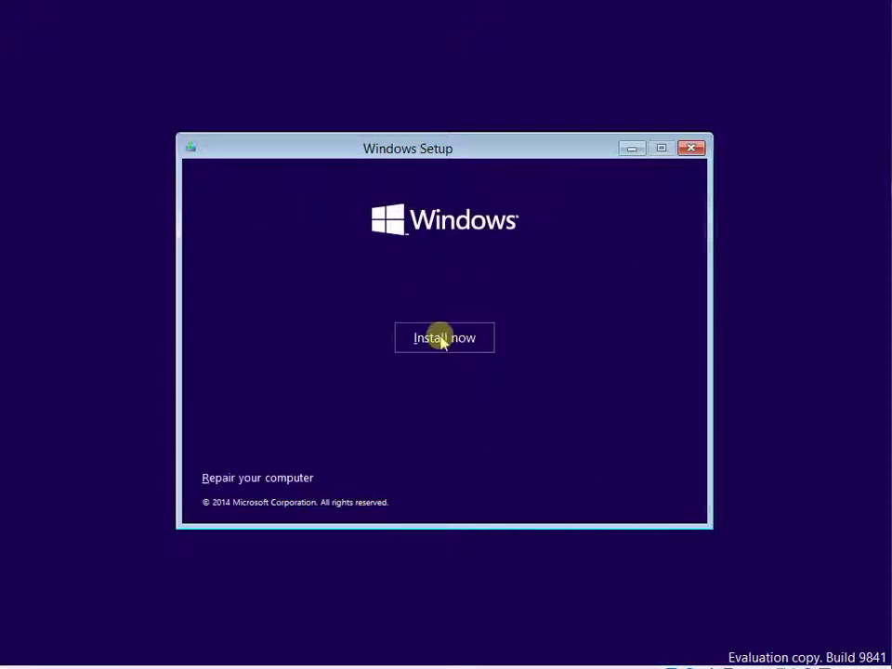
pyautogui.click(444, 340)
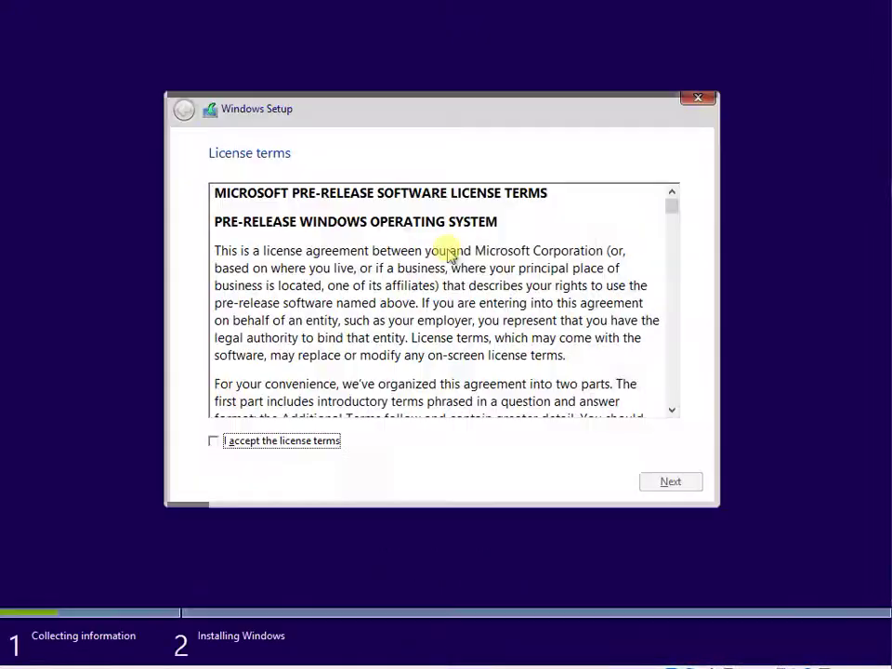
pyautogui.click(240, 443)
pyautogui.click(670, 483)
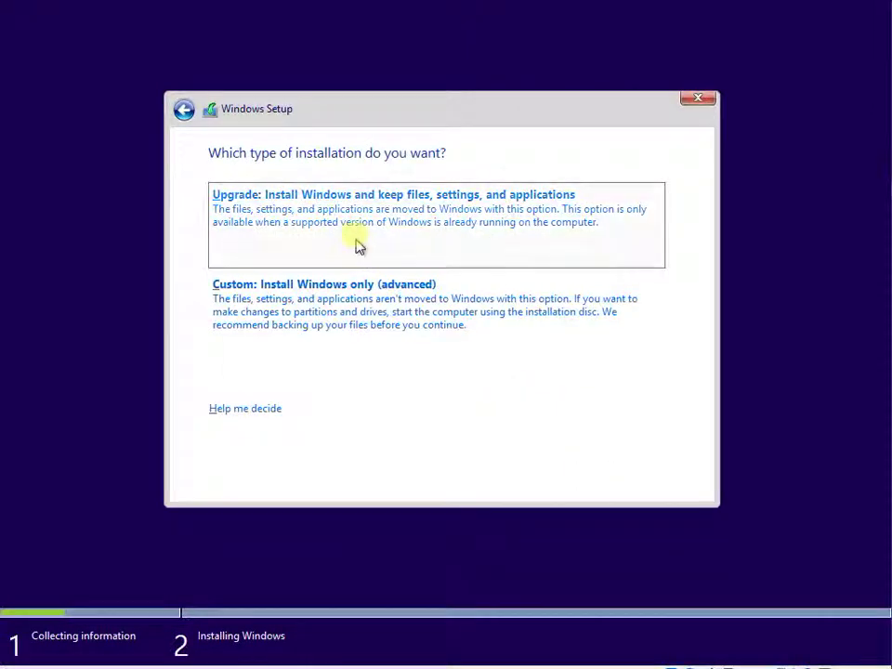
pyautogui.click(311, 310)
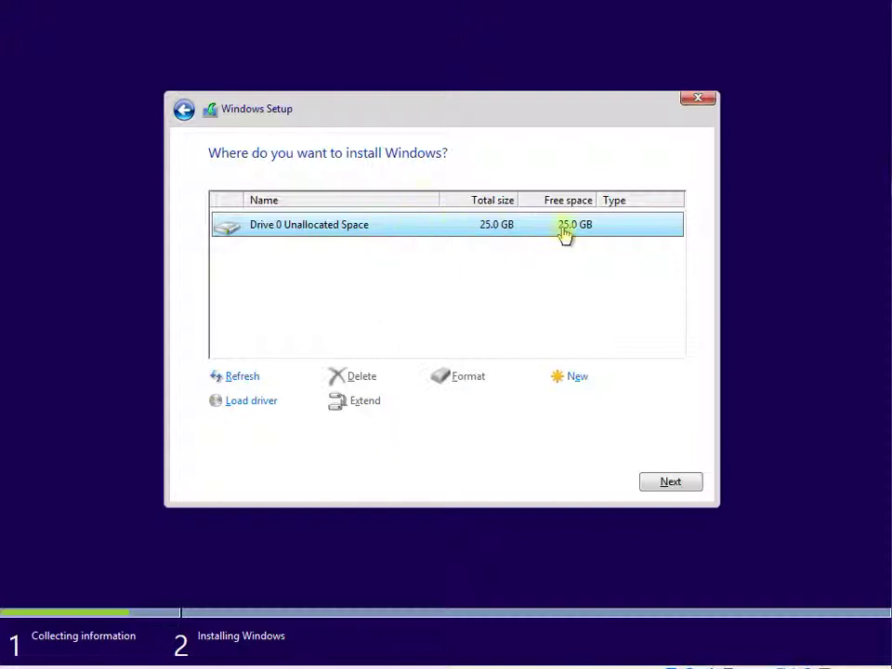
pyautogui.click(672, 482)
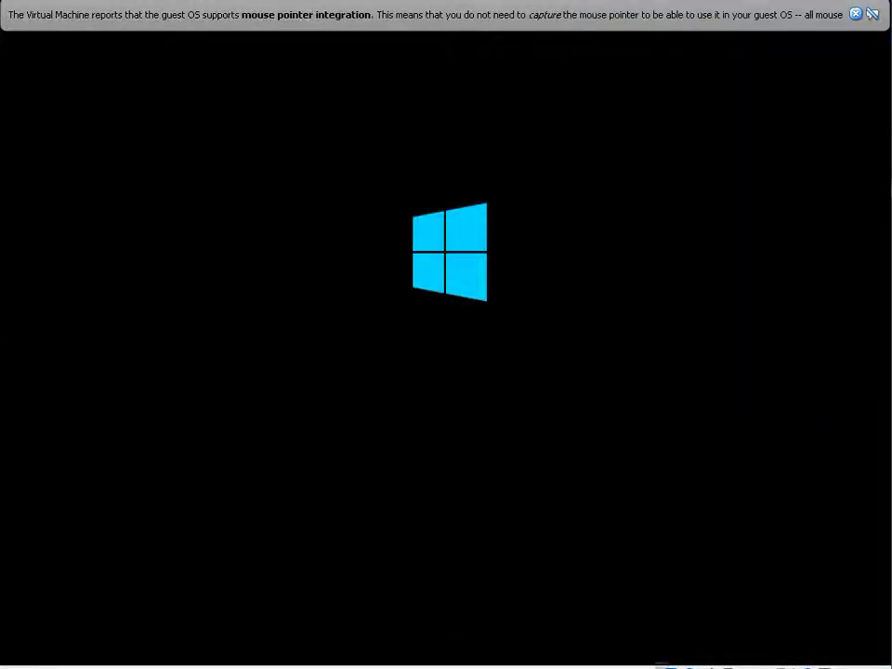
# Dismiss the mouse integration notice and switch the guest to full screen with Right Ctrl+F.
pyautogui.click(856, 14)
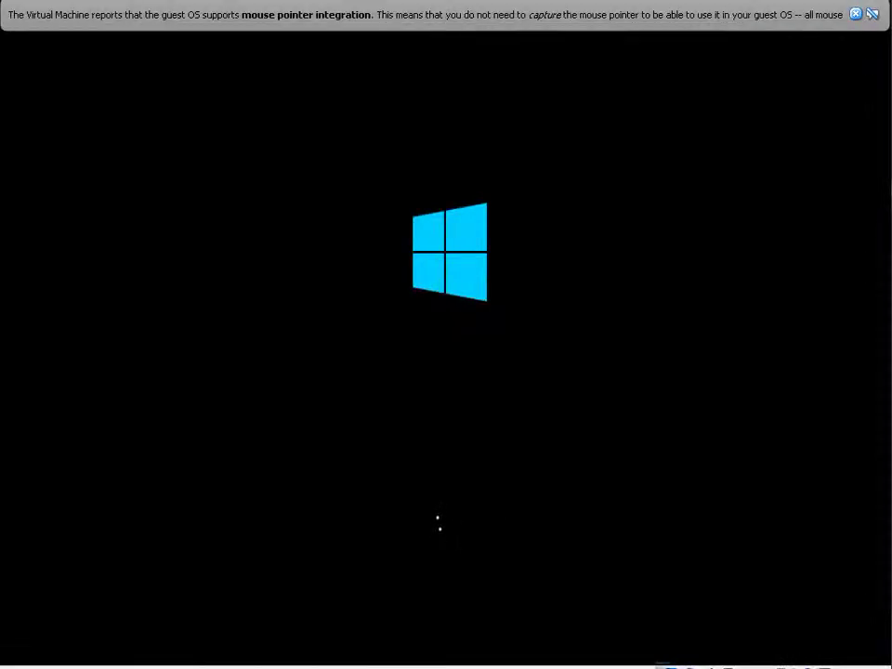
pyautogui.click(854, 15)
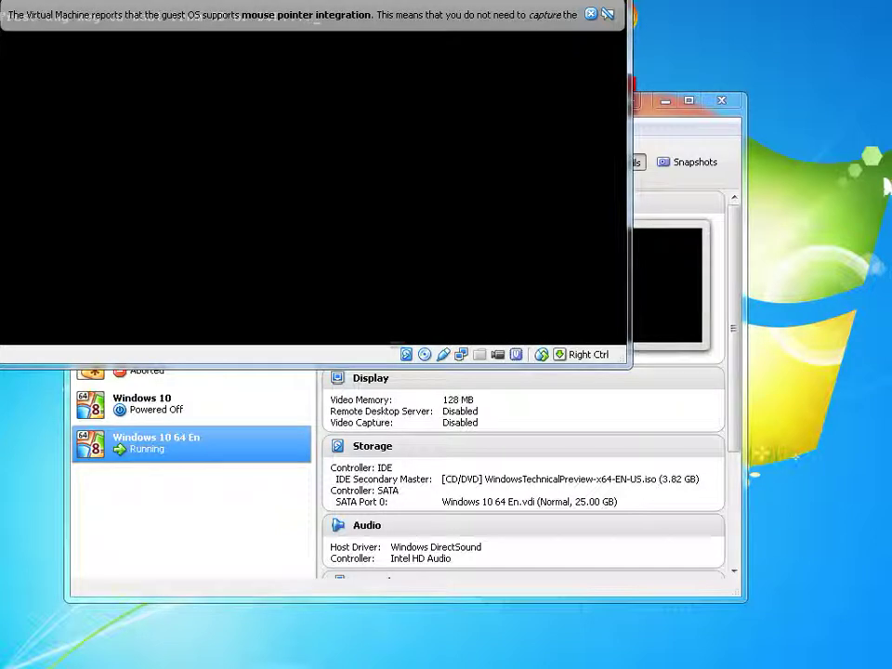
pyautogui.press('Control_R+f')
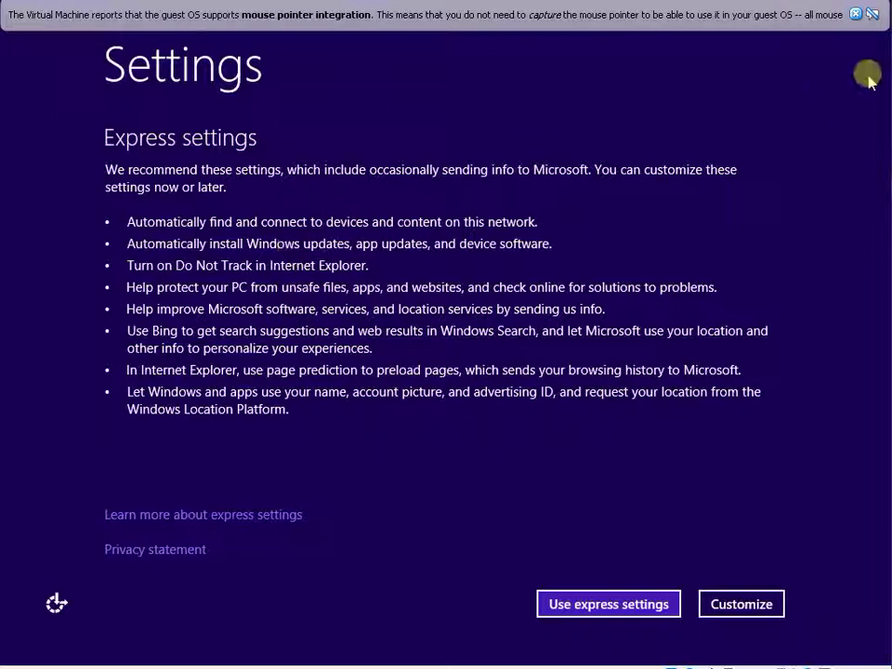
# Dismiss the notification bar and choose Use express settings.
pyautogui.click(856, 14)
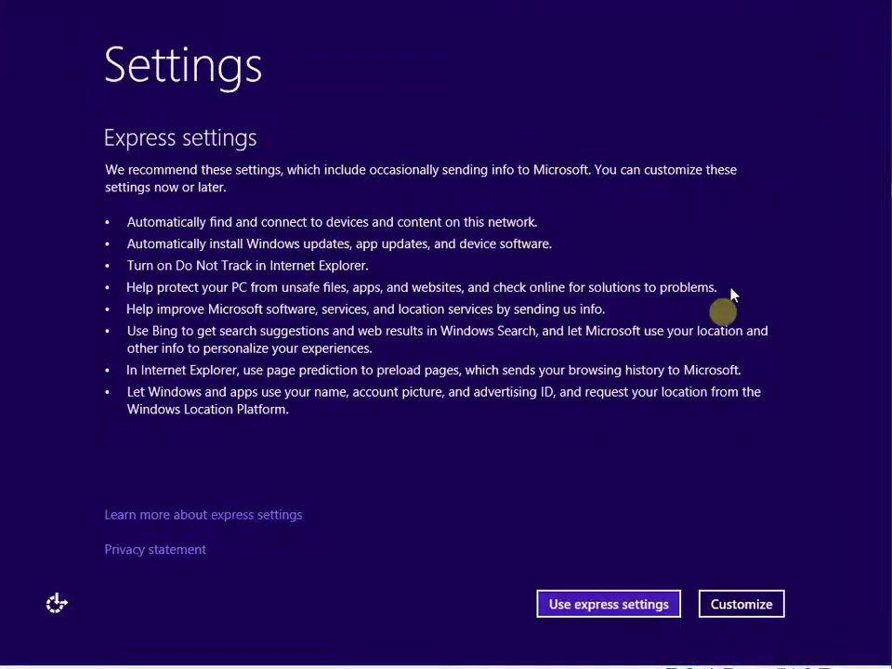
pyautogui.click(624, 603)
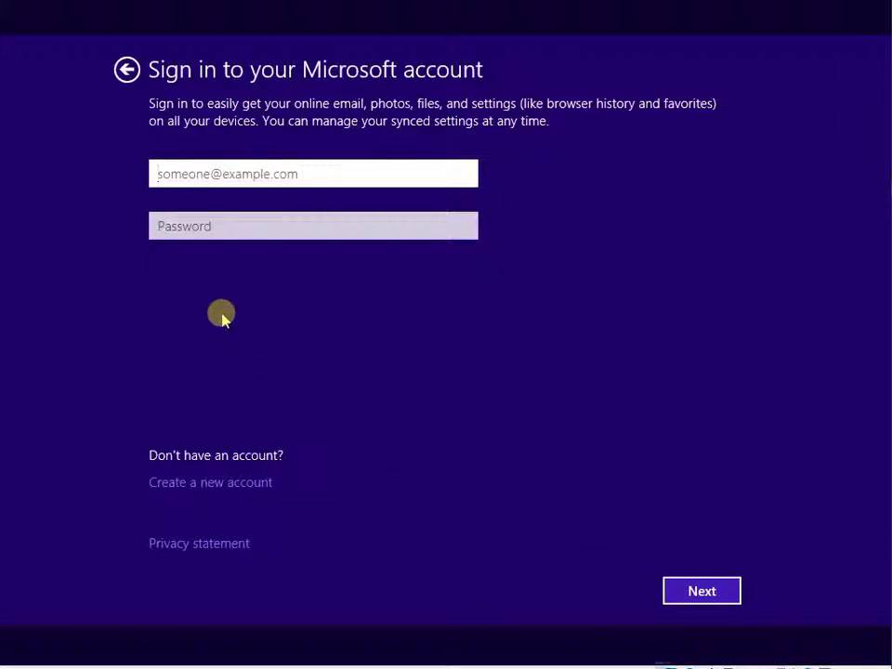
# Skip the Microsoft account and choose to sign in with a local account instead.
pyautogui.click(703, 602)
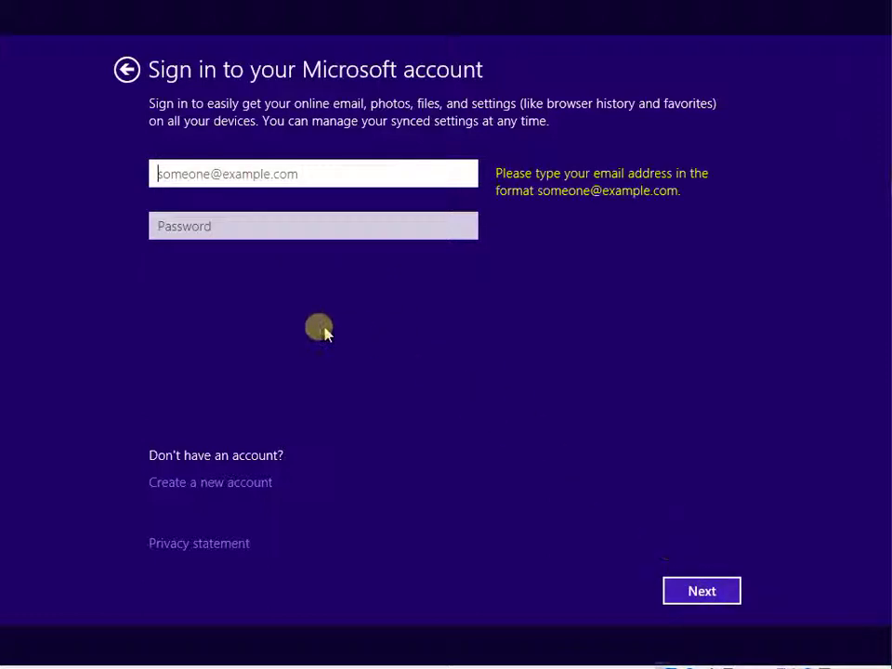
pyautogui.click(213, 484)
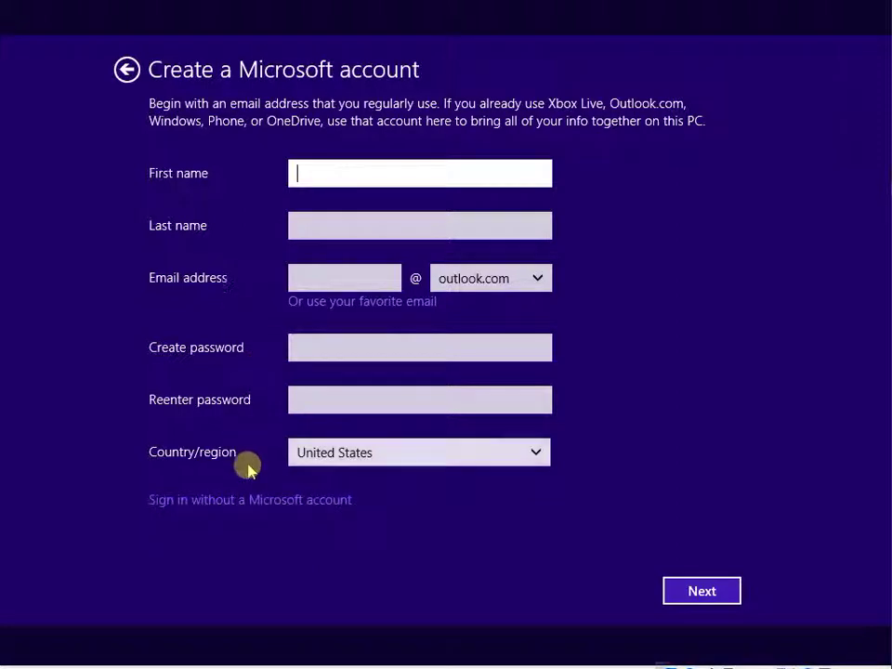
pyautogui.click(247, 502)
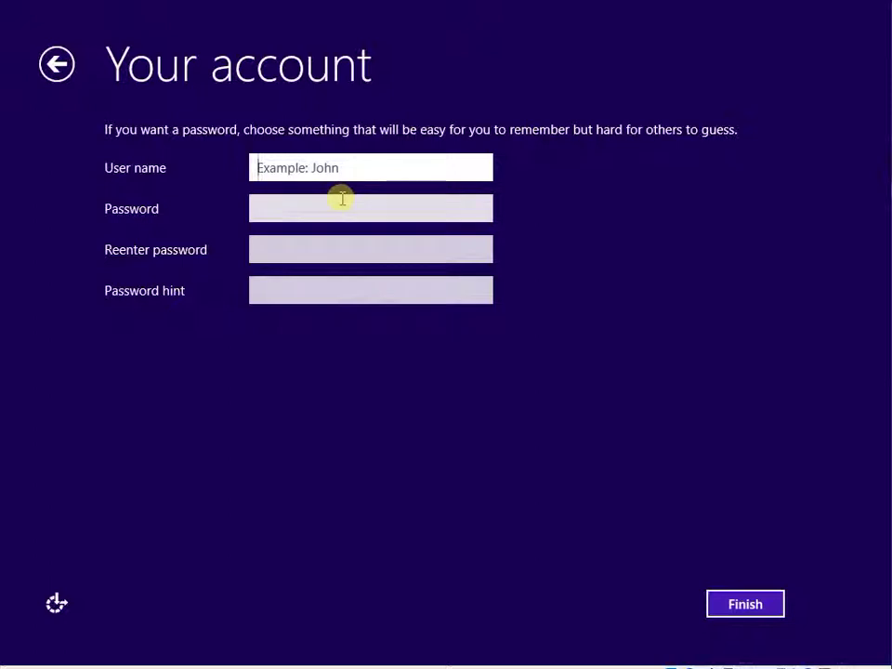
# Enter the local user name, the password twice and a '??' hint, then finish.
pyautogui.write('admin')
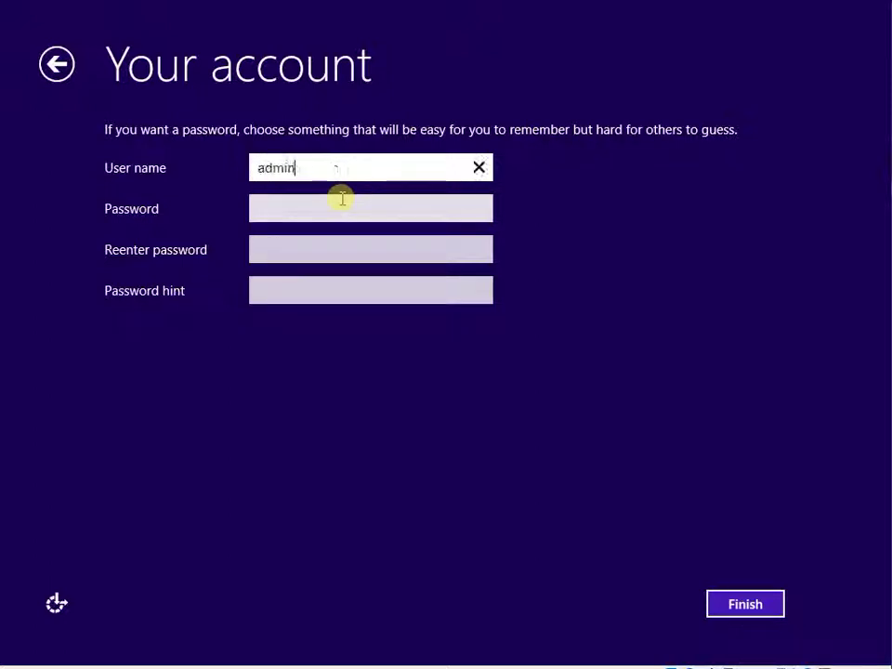
pyautogui.press('Tab')
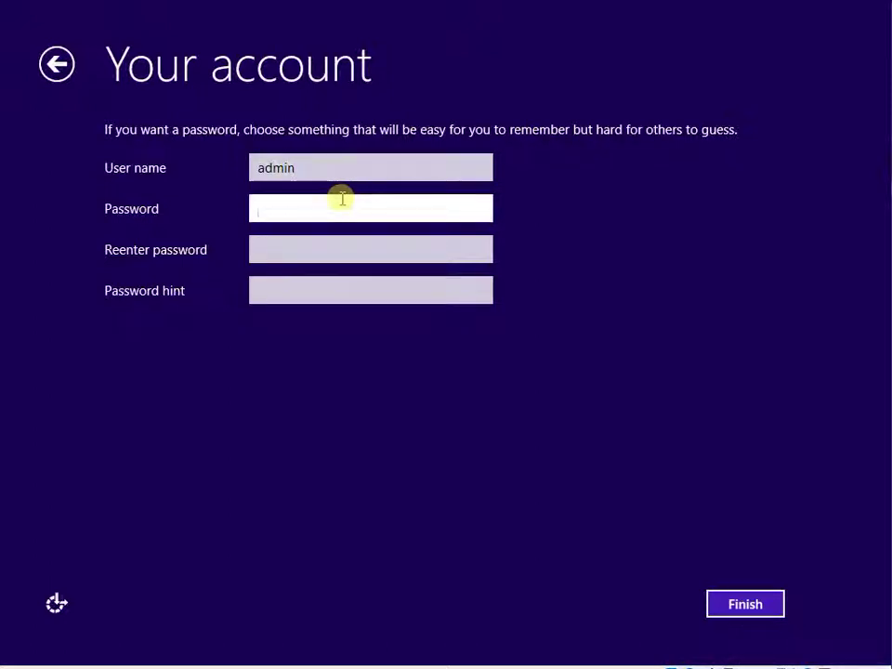
pyautogui.write('admin')
pyautogui.press('Tab')
pyautogui.write('admin')
pyautogui.press('Tab')
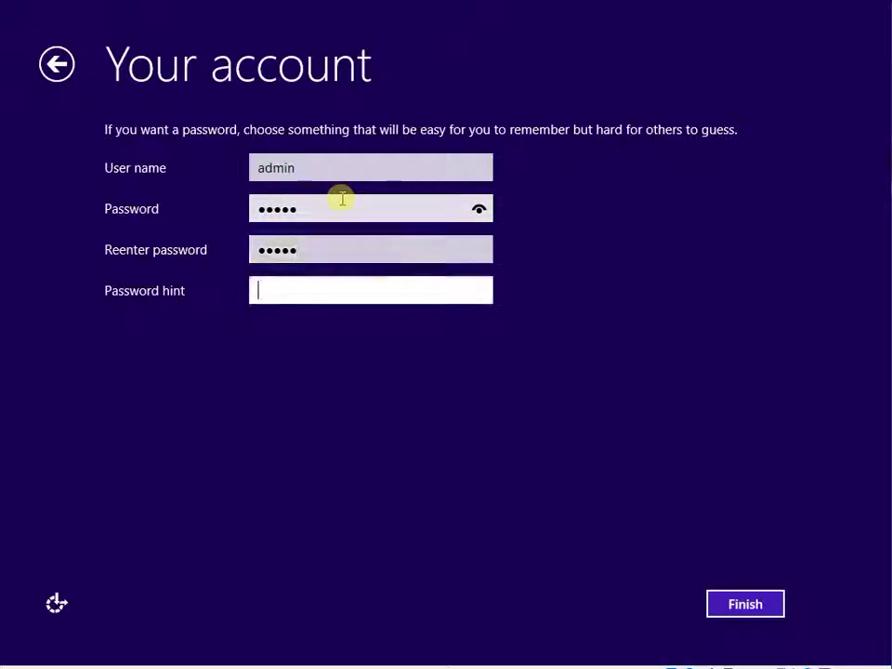
pyautogui.write('??')
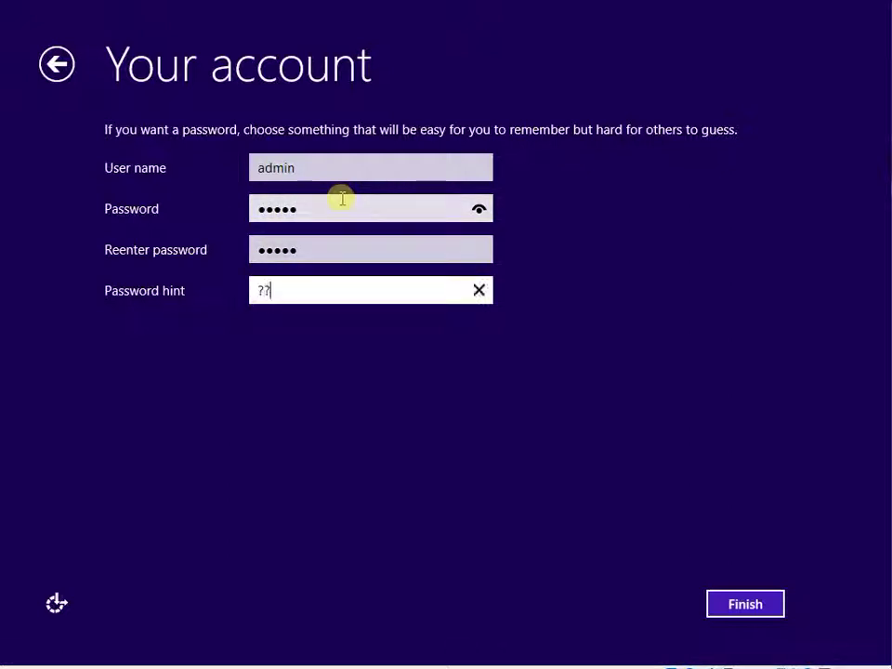
pyautogui.click(753, 604)
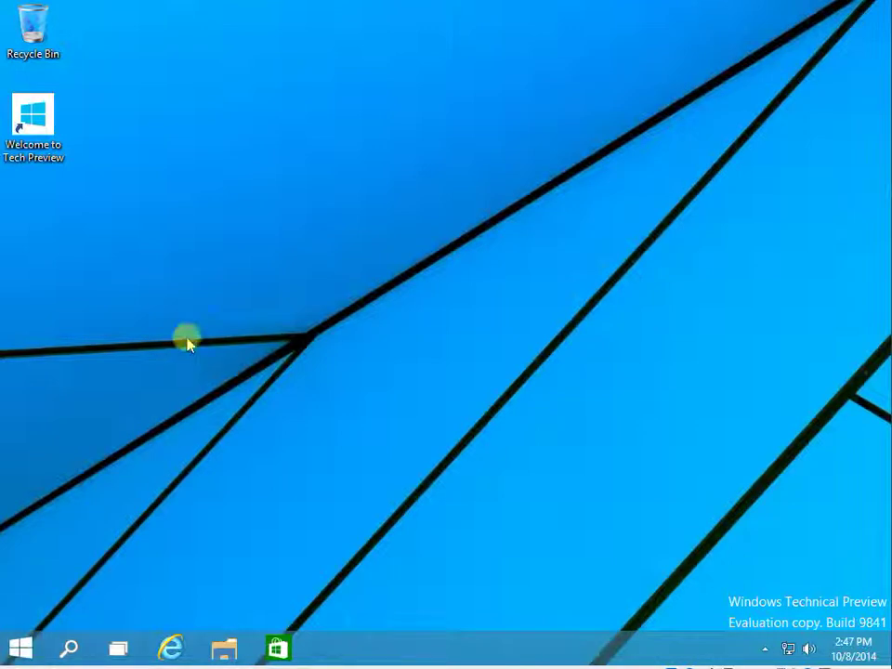
# Open the Start menu, scroll through the All Apps list, and go back to the main menu.
pyautogui.click(12, 651)
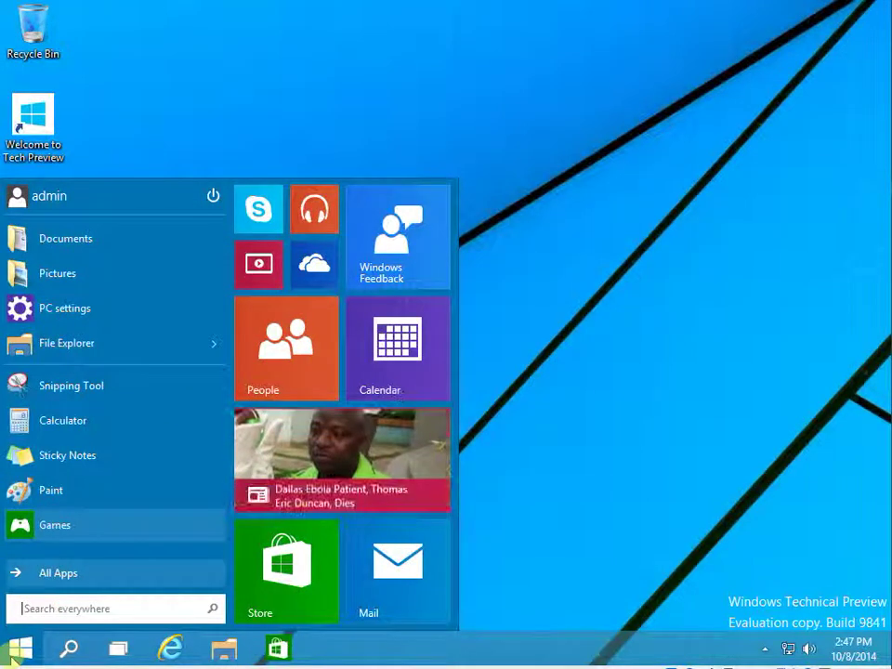
pyautogui.click(23, 649)
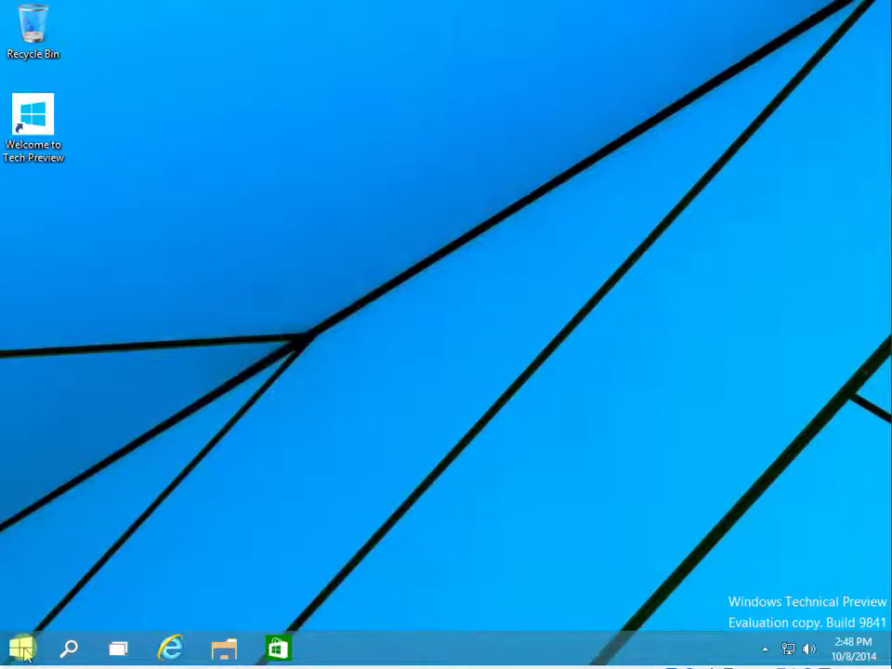
pyautogui.click(22, 650)
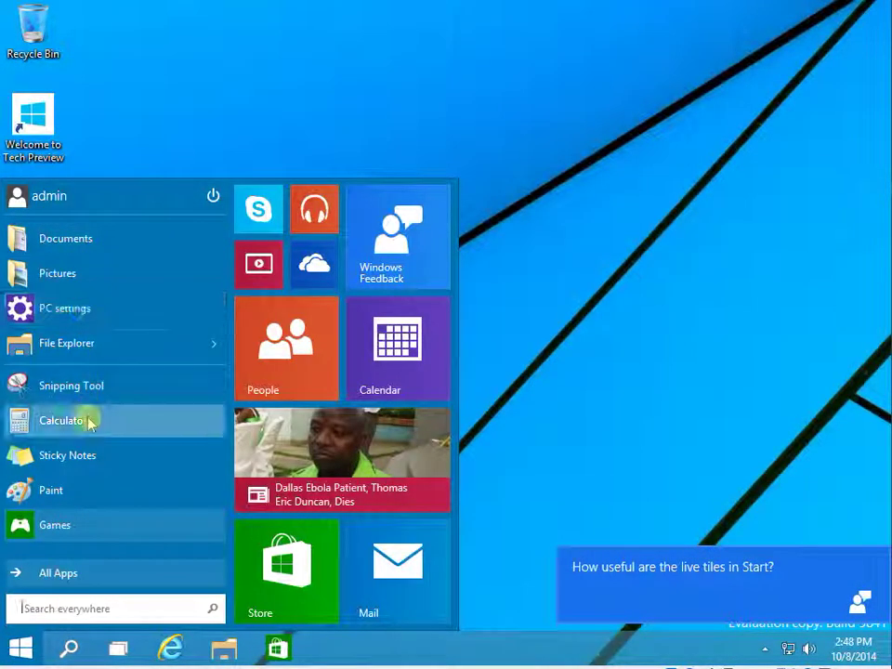
pyautogui.click(82, 574)
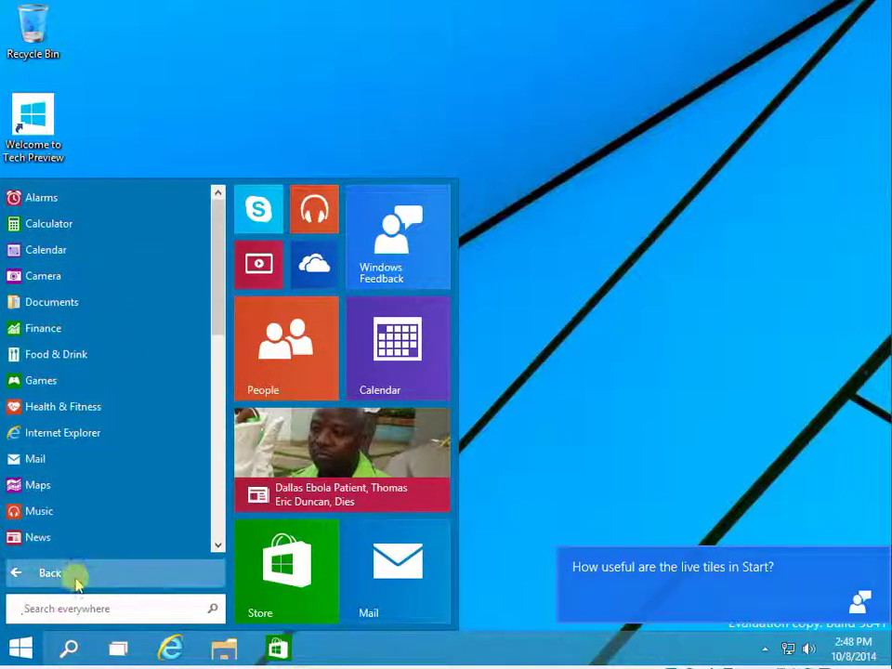
pyautogui.scroll(-7, 214, 478)
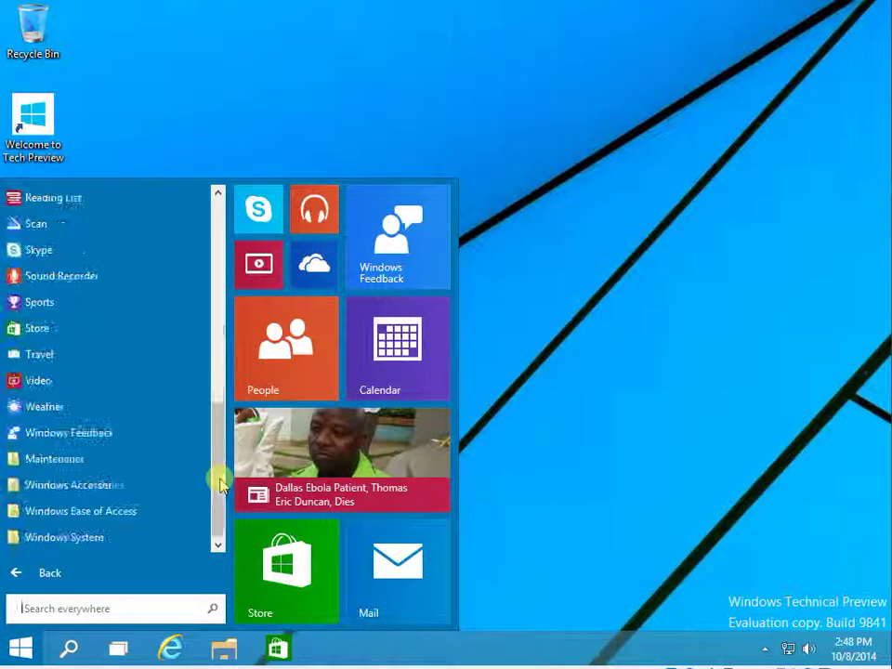
pyautogui.click(113, 571)
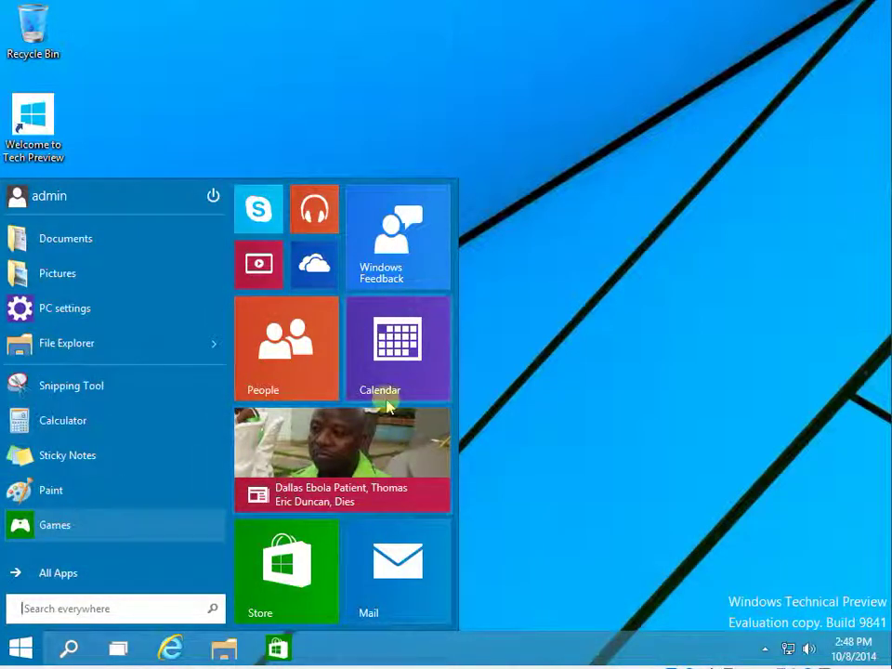
# Drag the Start menu's top edge down so it's shorter and wider with three tile columns, then close it.
pyautogui.click(383, 243)
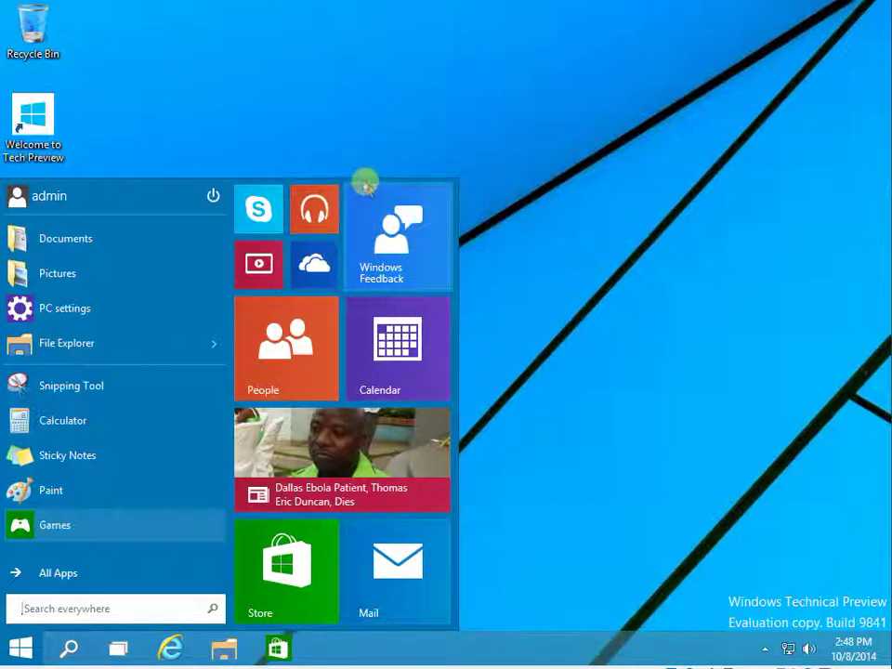
pyautogui.moveTo(366, 183); pyautogui.dragTo(368, 299)
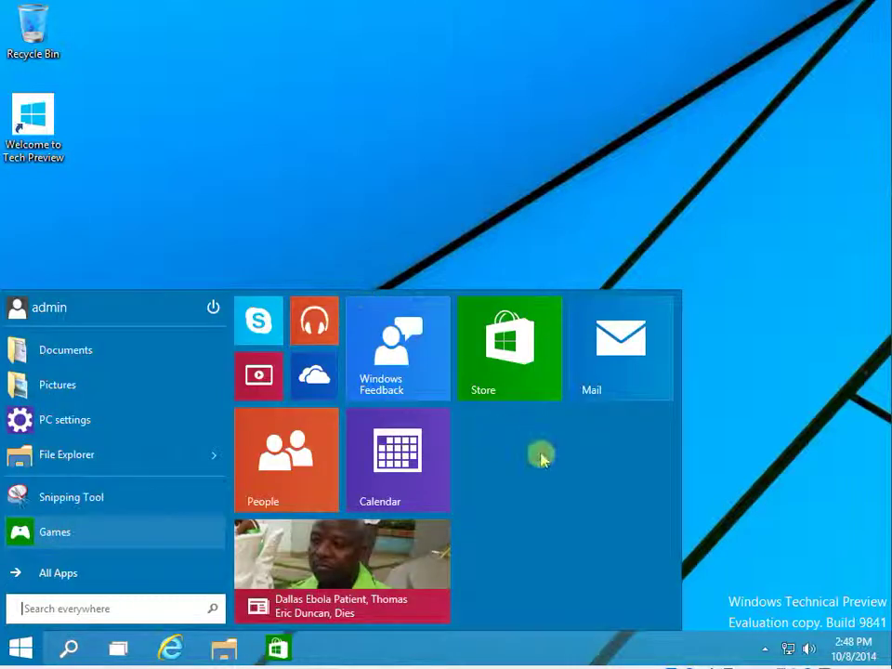
pyautogui.rightClick(520, 436)
pyautogui.click(499, 444)
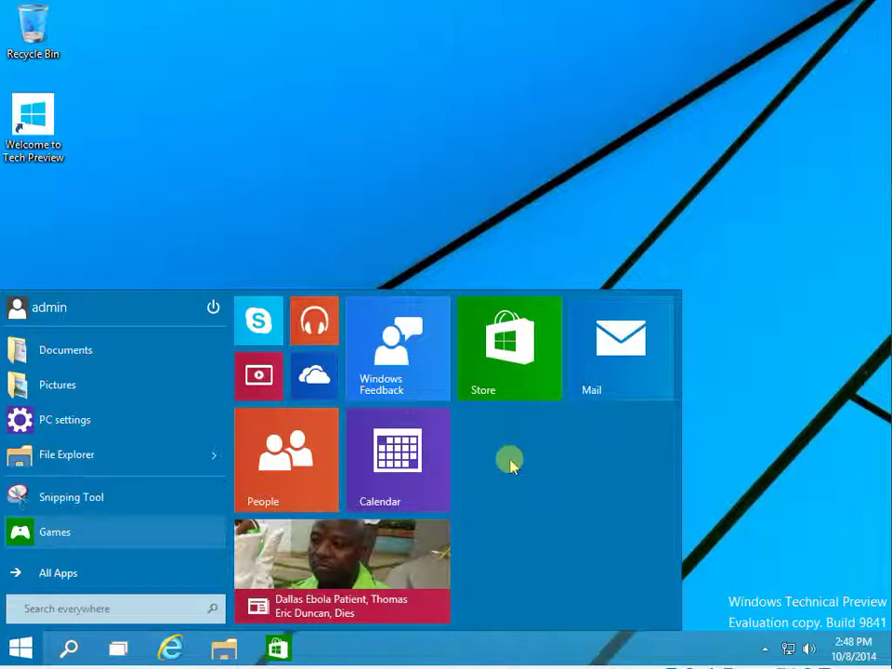
pyautogui.click(20, 648)
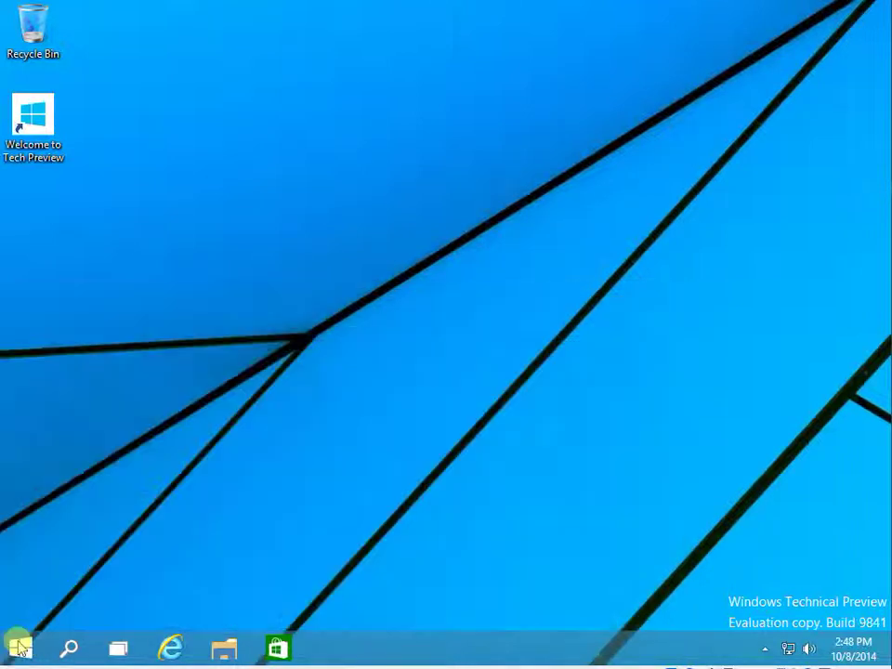
pyautogui.click(20, 648)
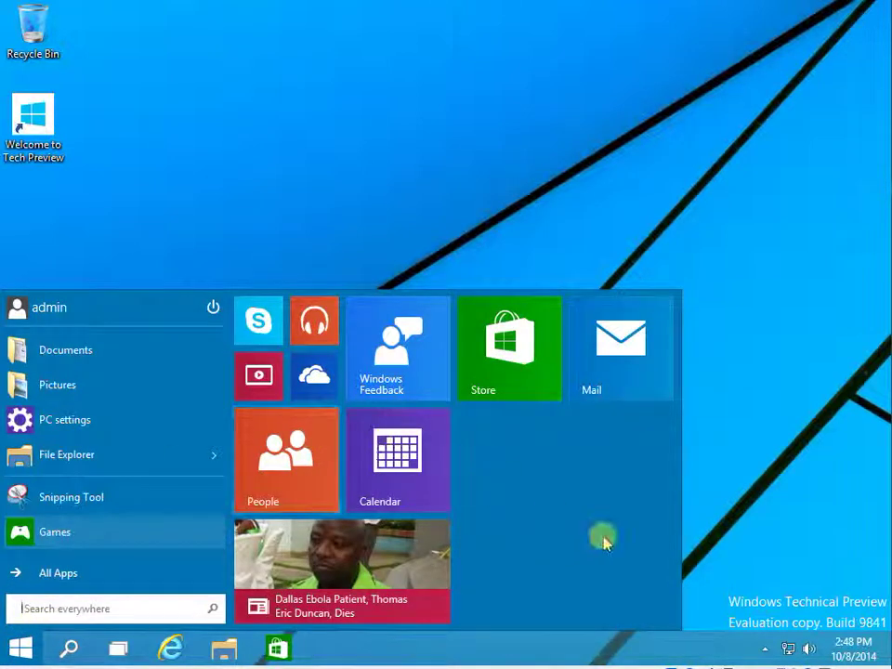
pyautogui.click(868, 193)
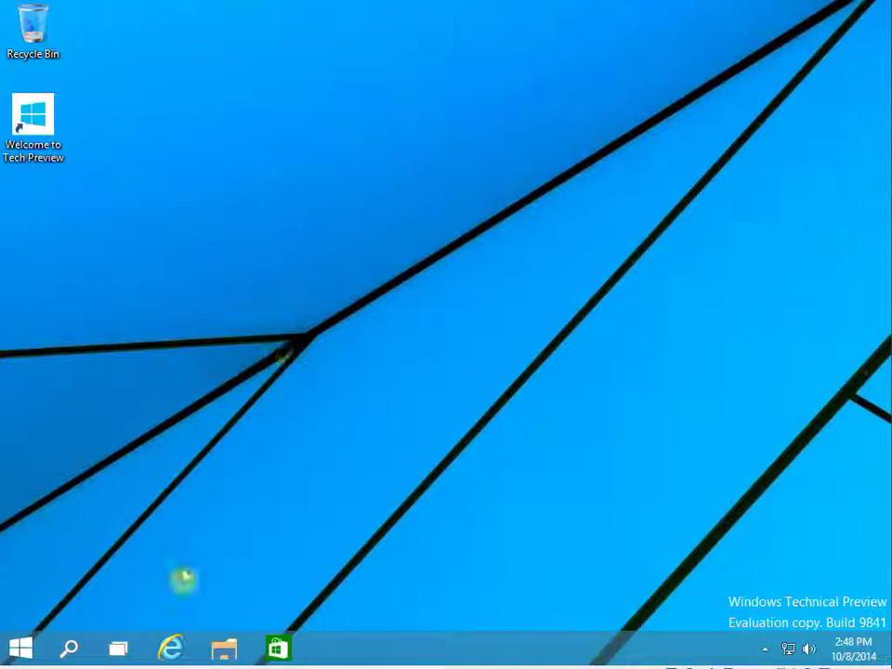
# Open File Explorer at This PC, showing six folders, Local Disk (C:) and the CD drive, then show the Computer ribbon tab.
pyautogui.click(225, 655)
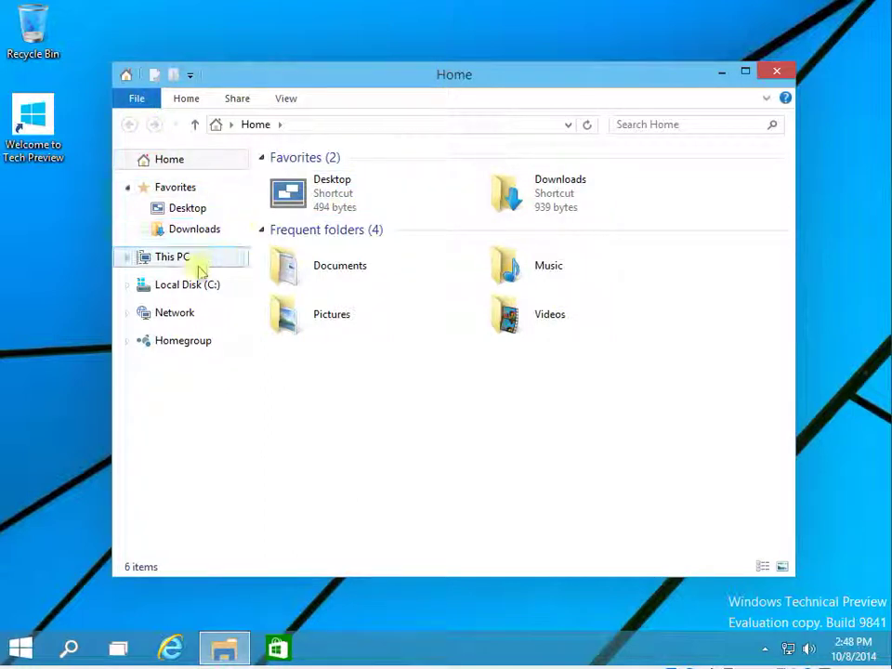
pyautogui.click(167, 258)
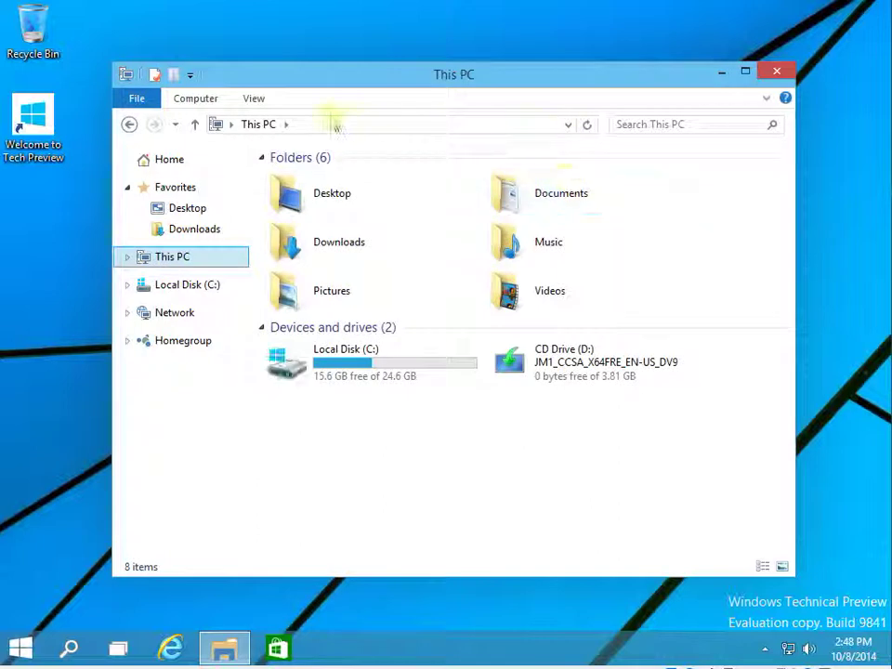
pyautogui.click(253, 99)
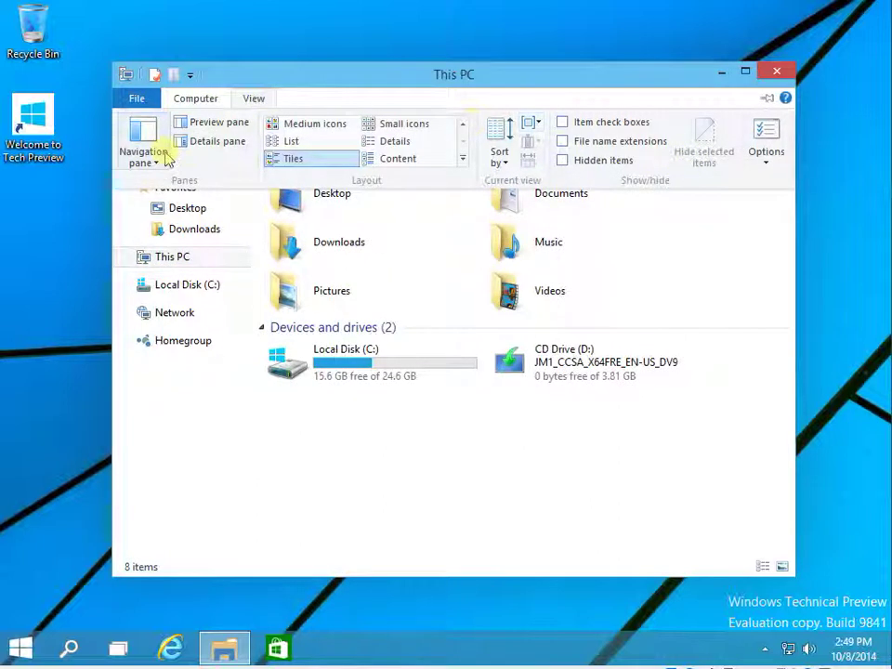
pyautogui.click(456, 474)
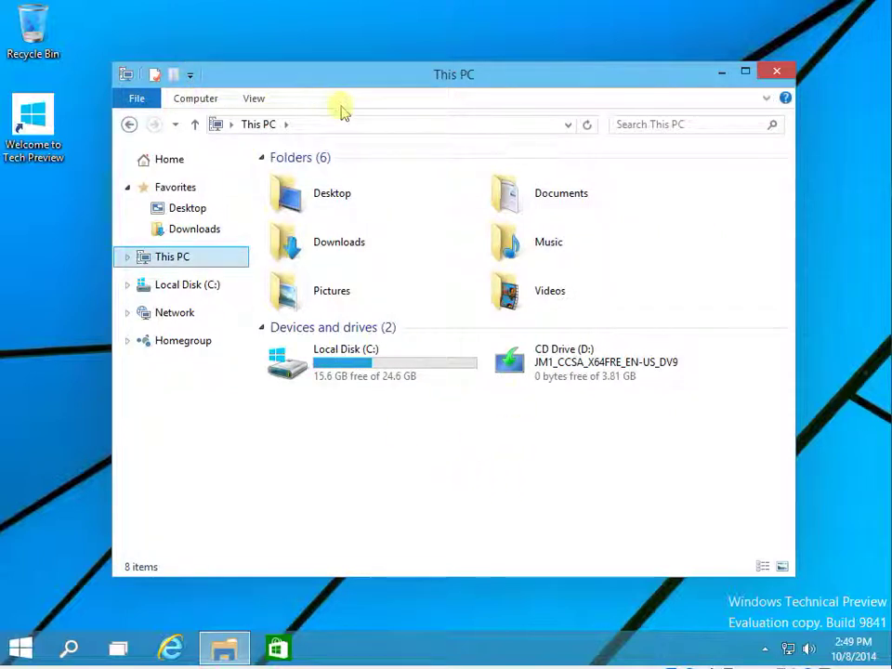
pyautogui.click(256, 101)
pyautogui.click(207, 103)
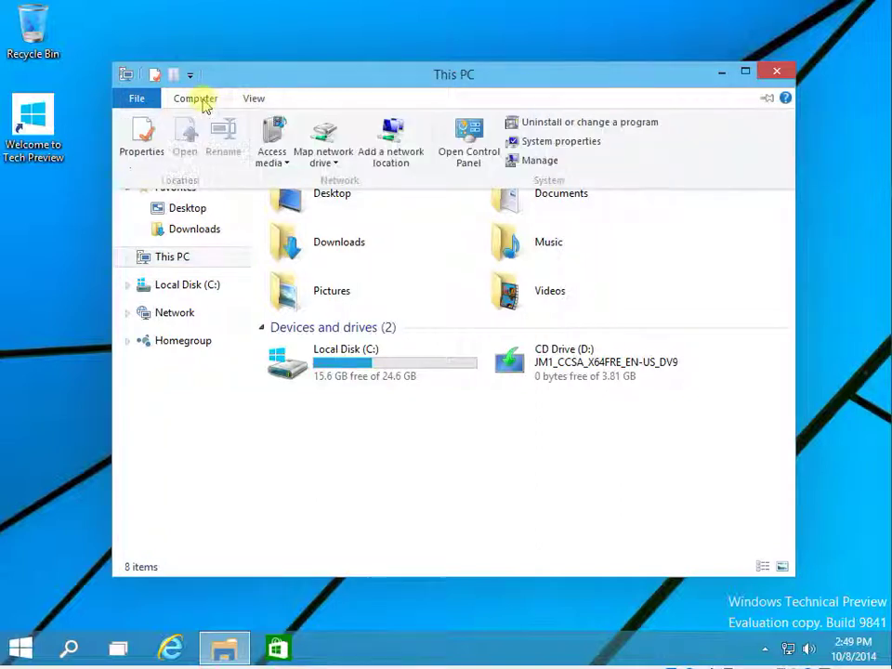
# Launch the Store app, toggle it between full screen and windowed, and move the window down-right.
pyautogui.click(280, 648)
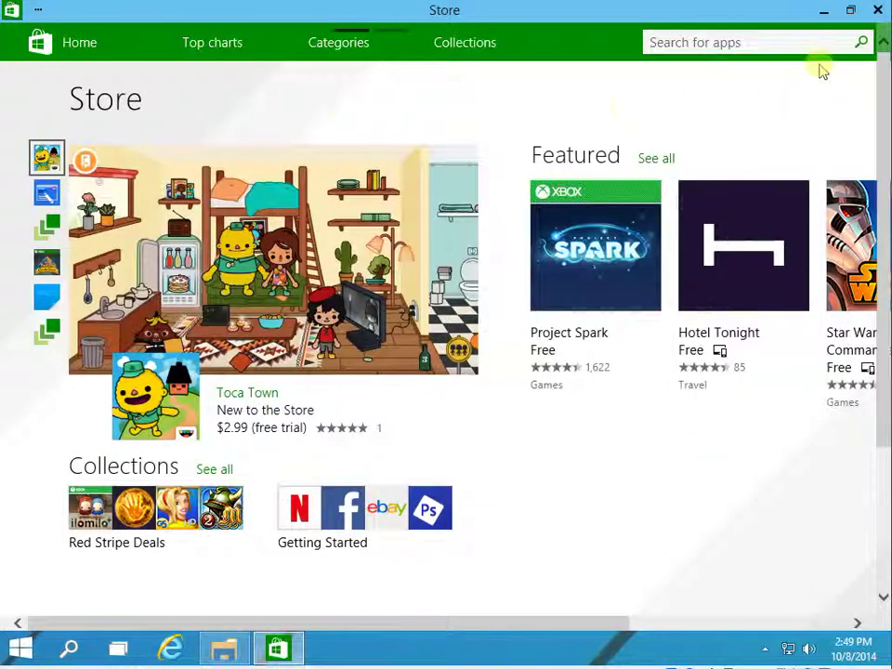
pyautogui.doubleClick(478, 16)
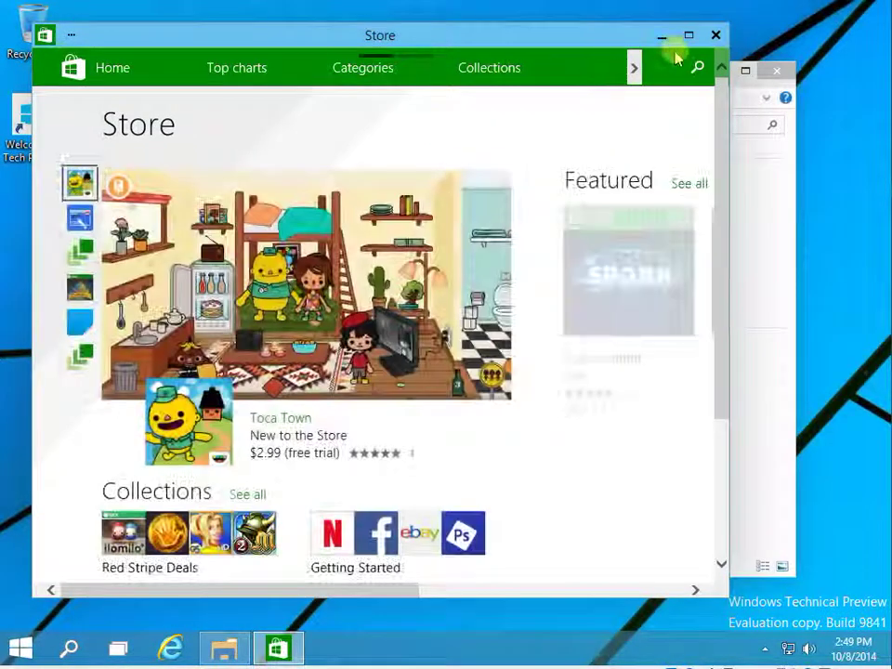
pyautogui.click(688, 37)
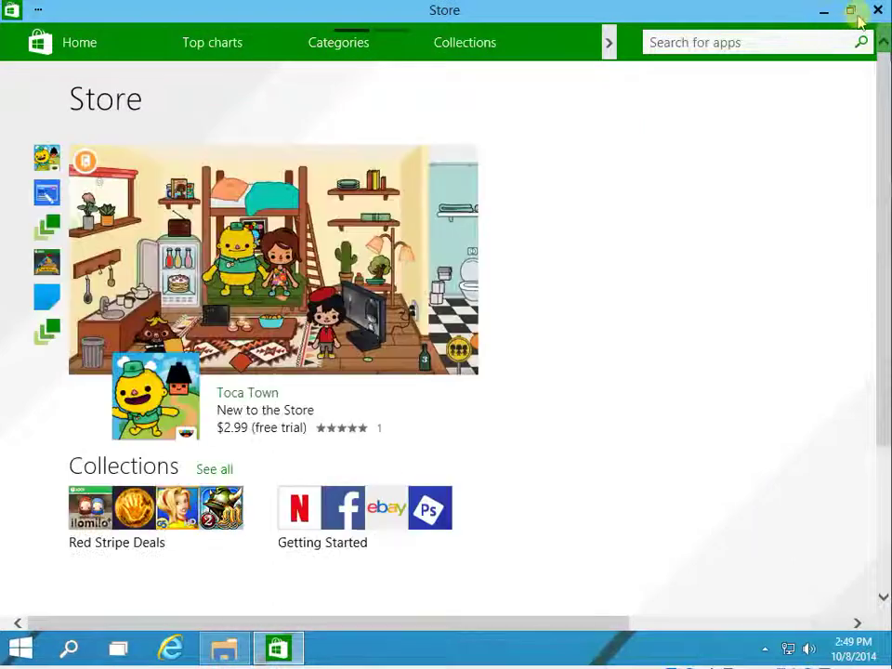
pyautogui.click(853, 12)
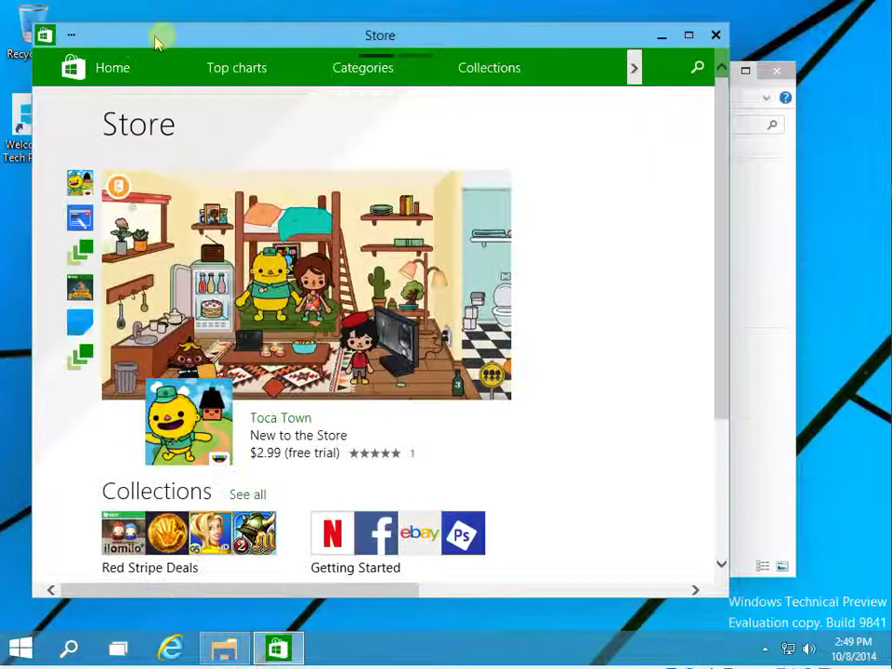
pyautogui.doubleClick(240, 37)
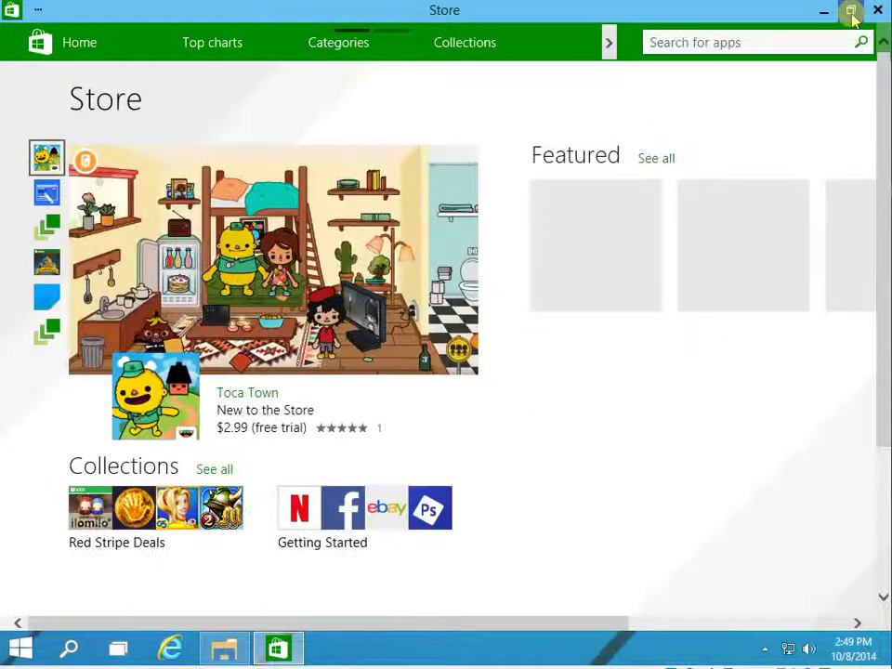
pyautogui.click(850, 12)
pyautogui.moveTo(480, 36); pyautogui.dragTo(498, 44)
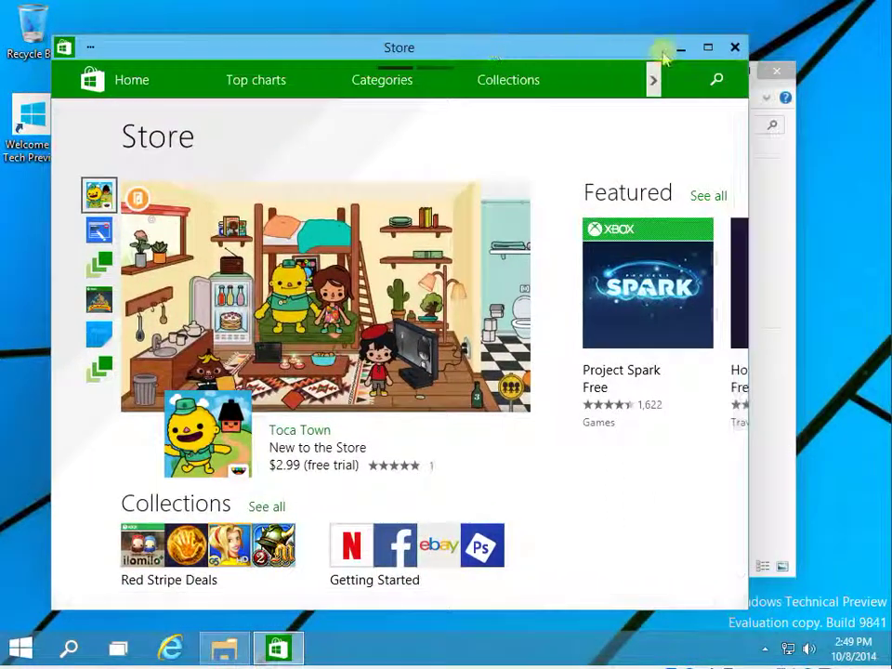
# Make the Store window narrower, check its App Commands menu, and restore it to a floating window.
pyautogui.click(681, 46)
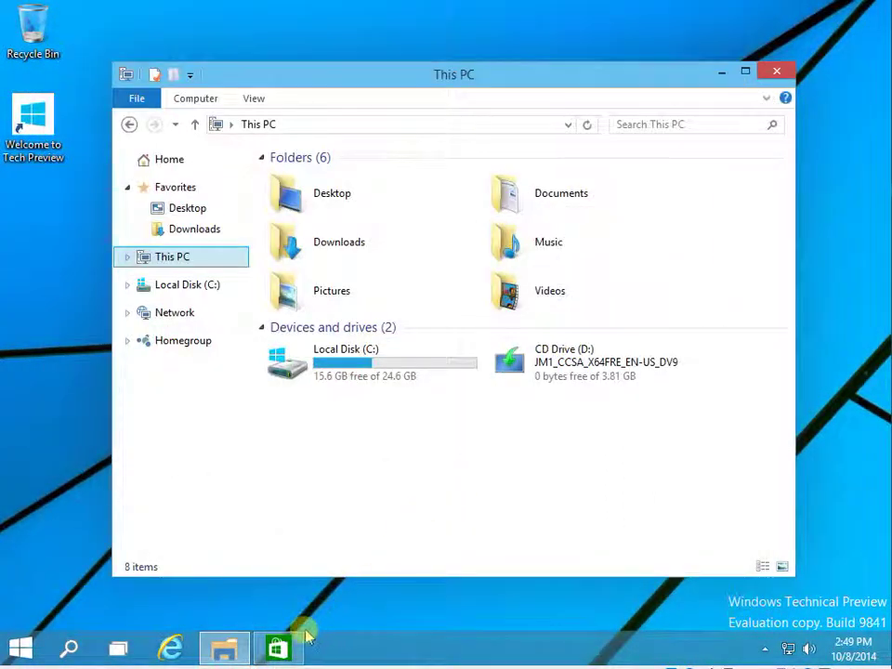
pyautogui.click(278, 649)
pyautogui.moveTo(744, 42); pyautogui.dragTo(434, 78)
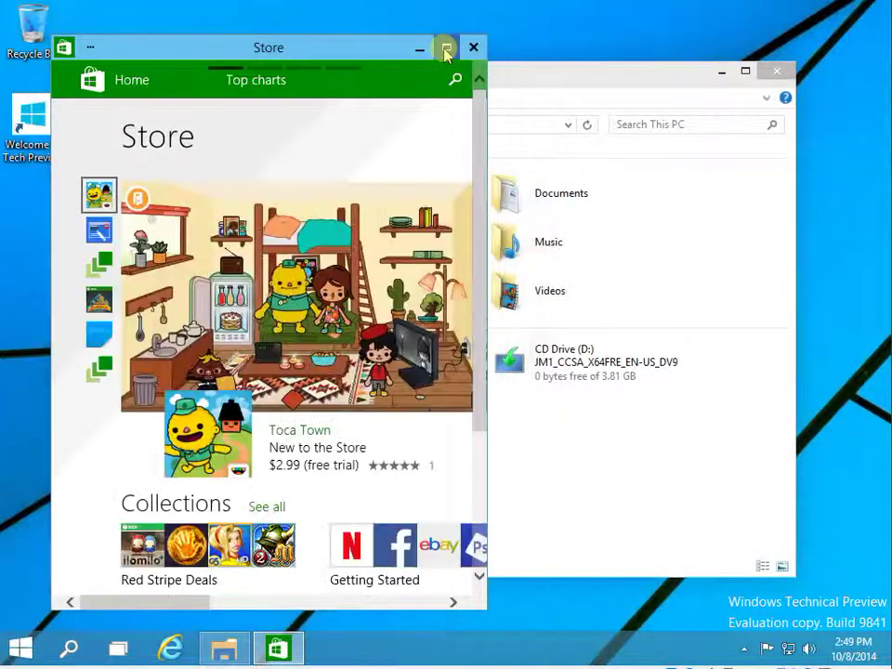
pyautogui.click(445, 45)
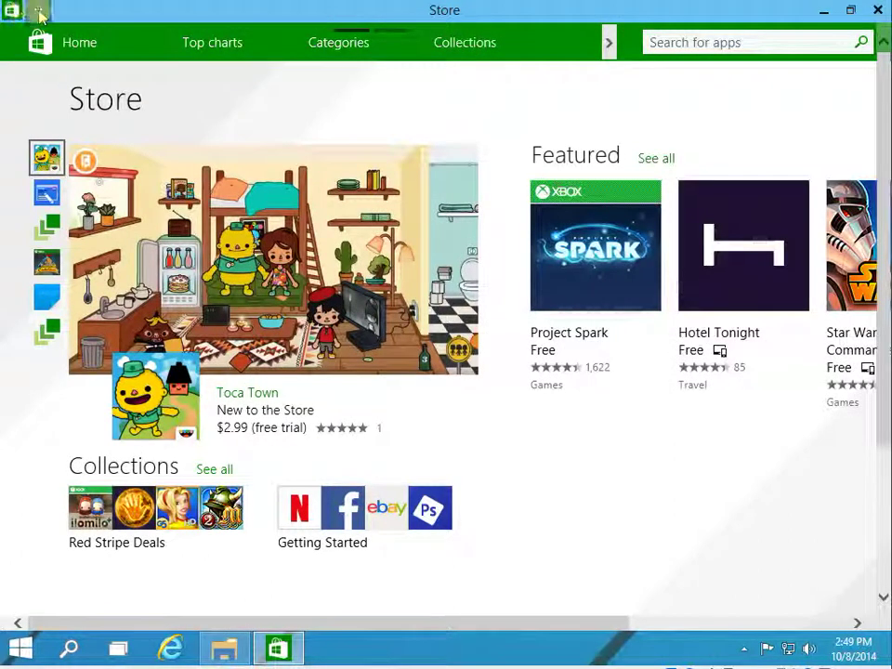
pyautogui.click(39, 13)
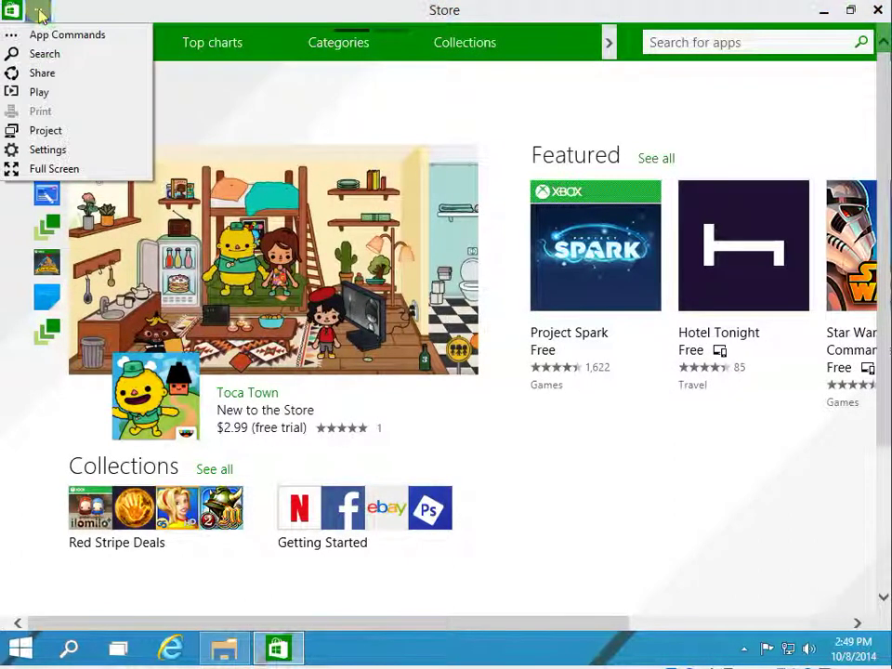
pyautogui.click(214, 13)
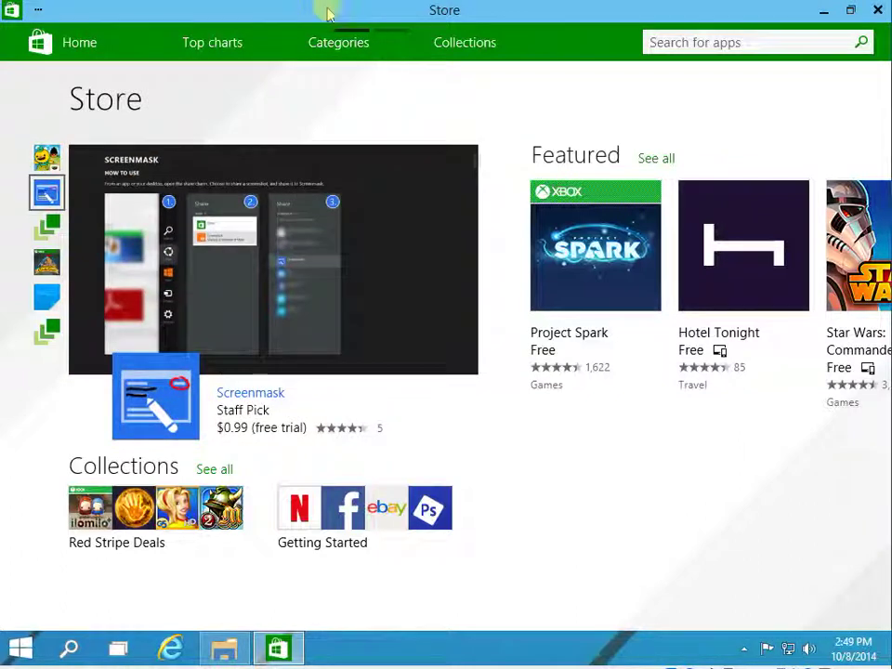
pyautogui.doubleClick(328, 13)
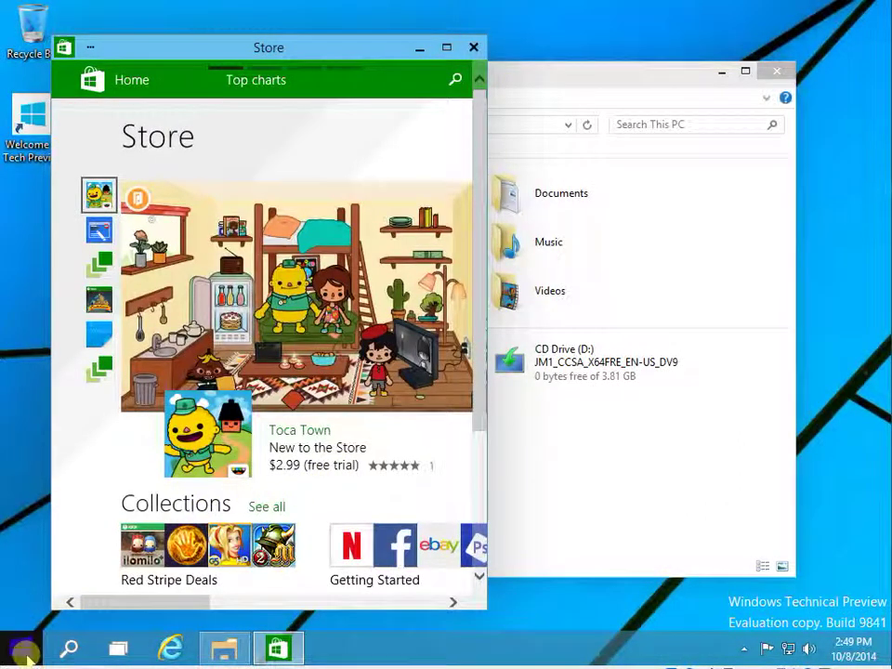
# Open a Command Prompt window and the Control Panel from the Start button's right-click menu.
pyautogui.rightClick(26, 650)
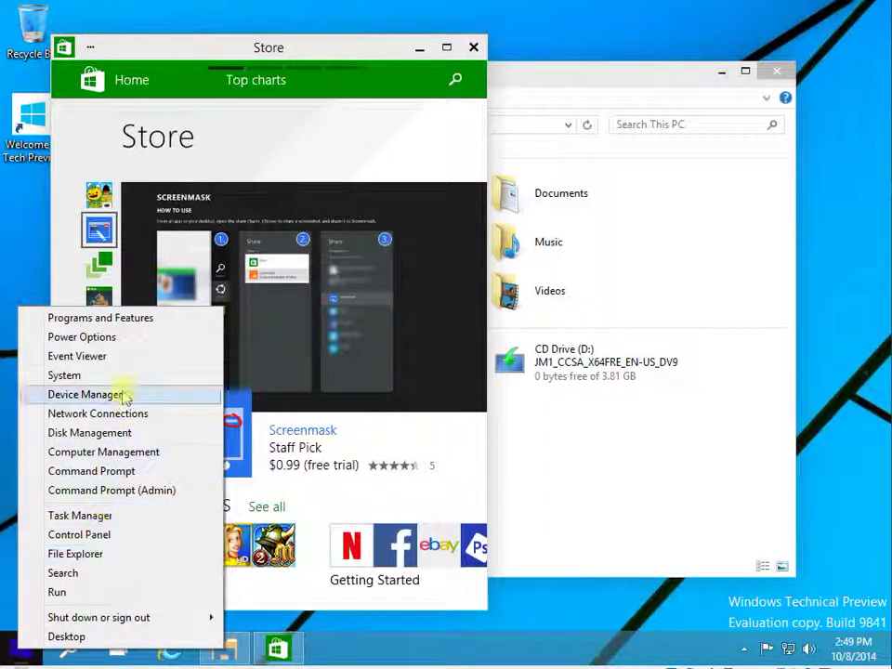
pyautogui.click(120, 473)
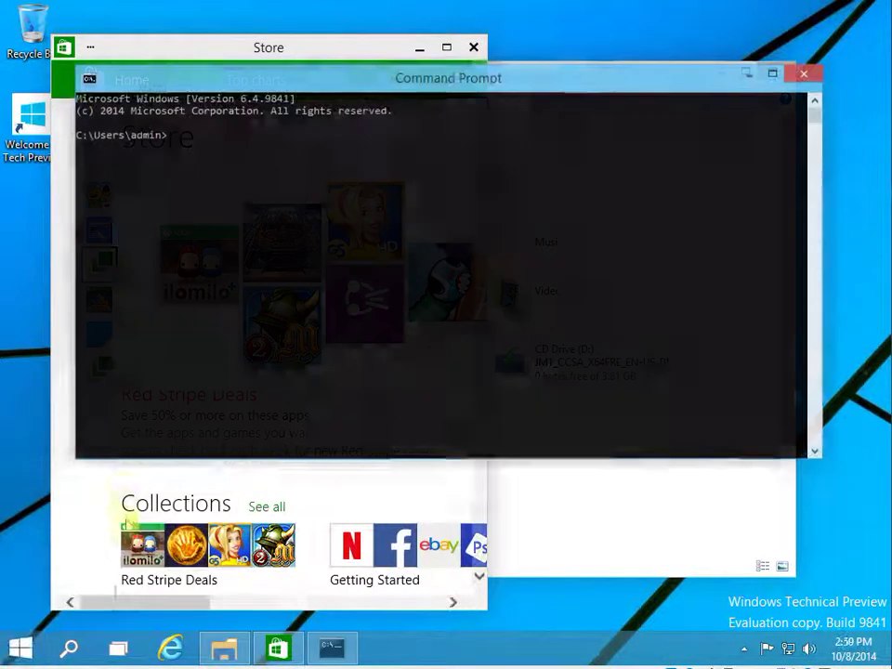
pyautogui.rightClick(22, 655)
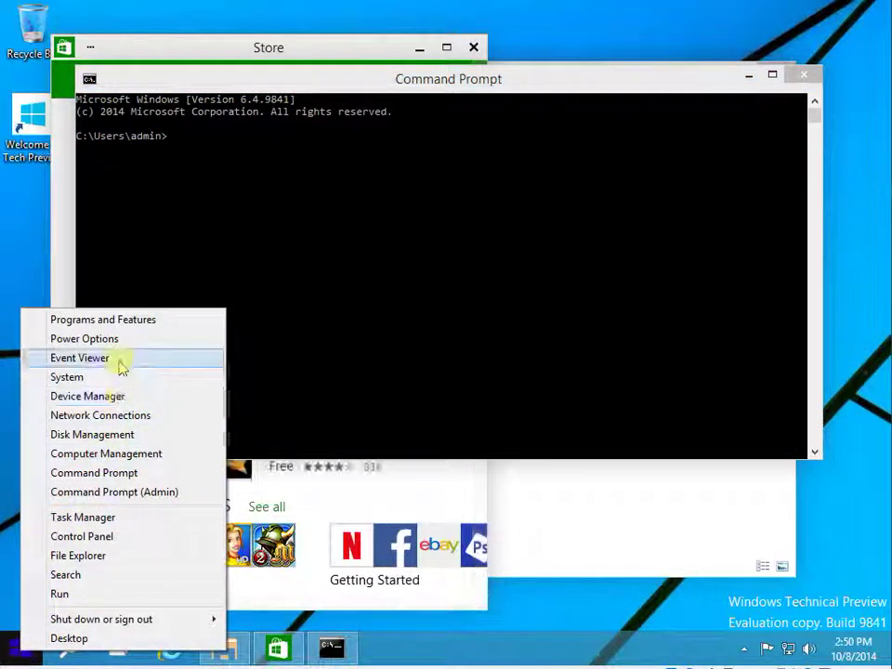
pyautogui.click(116, 537)
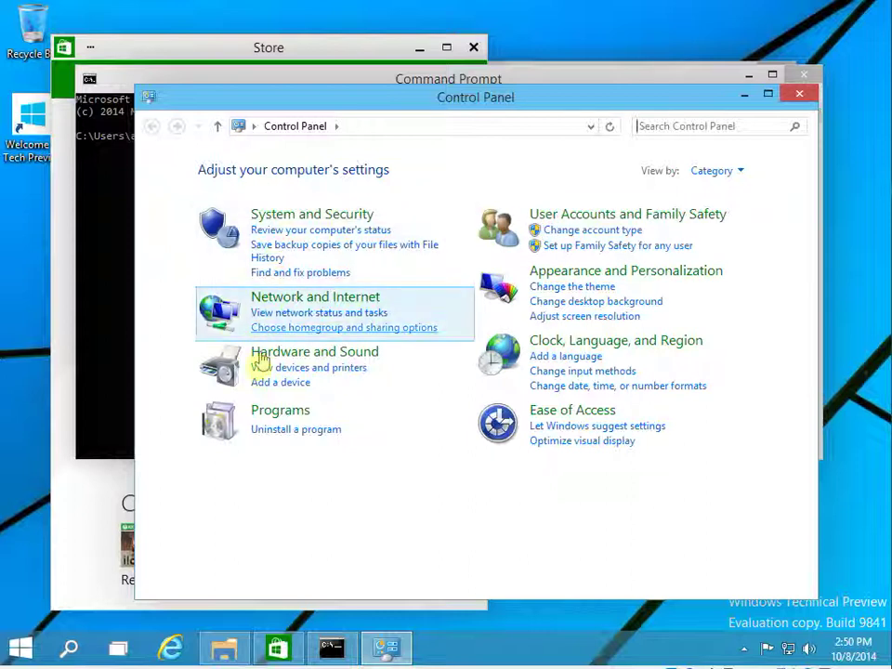
# Browse the Start menu's All Apps list, then return to the Control Panel window.
pyautogui.click(21, 648)
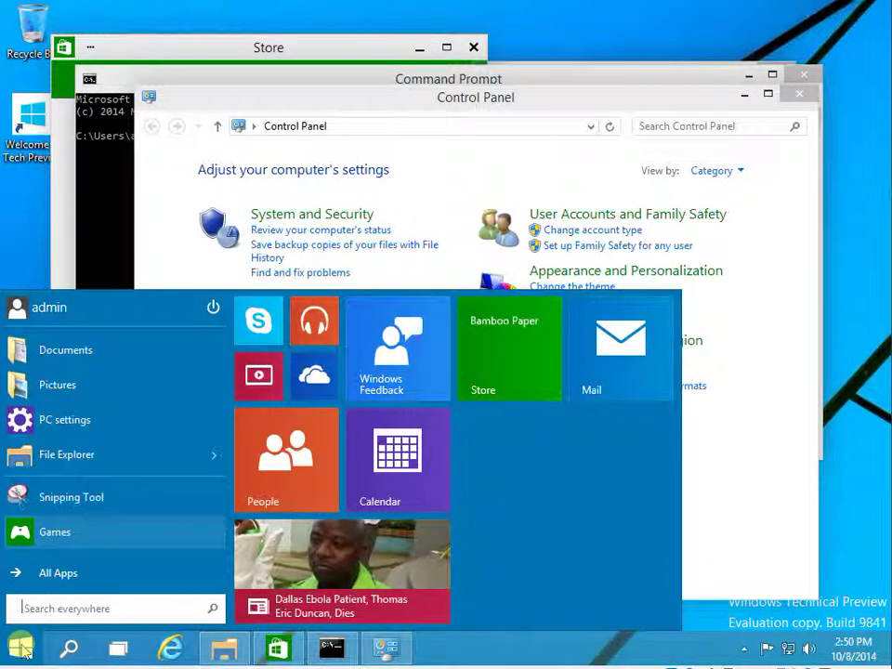
pyautogui.click(63, 572)
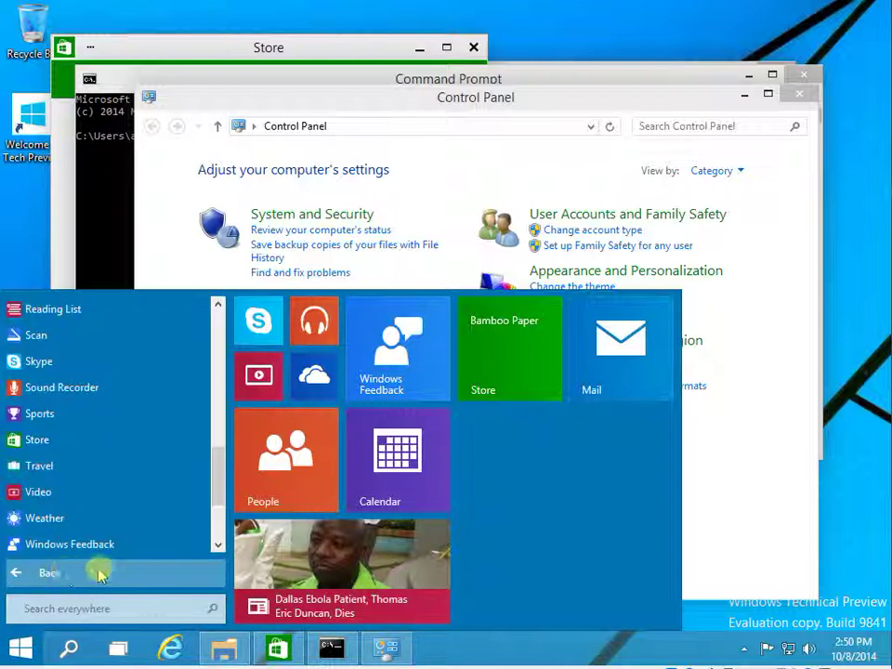
pyautogui.click(479, 151)
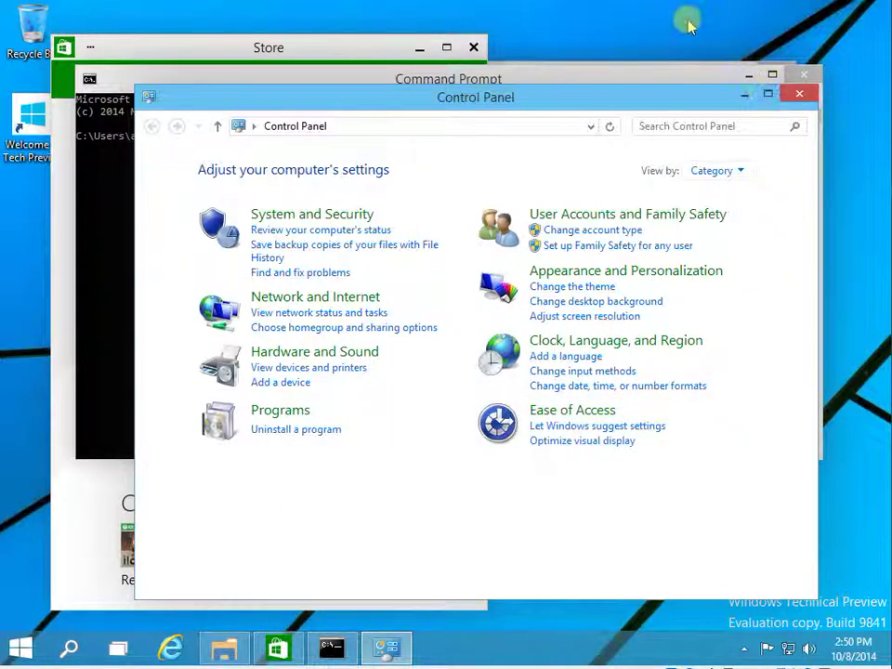
pyautogui.rightClick(686, 21)
# View the Screen resolution settings, then the Personalization themes including High Contrast.
pyautogui.click(740, 164)
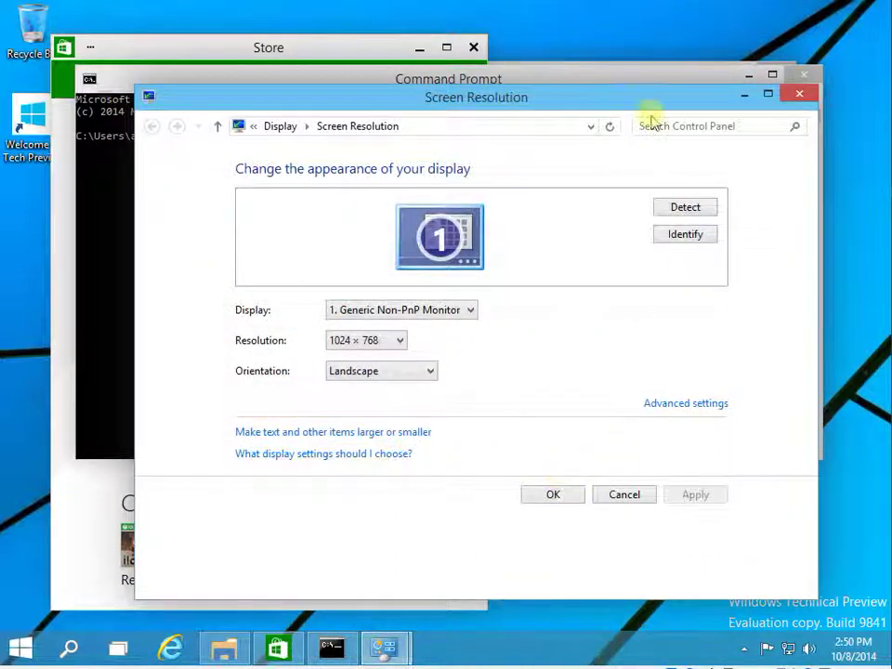
pyautogui.rightClick(625, 35)
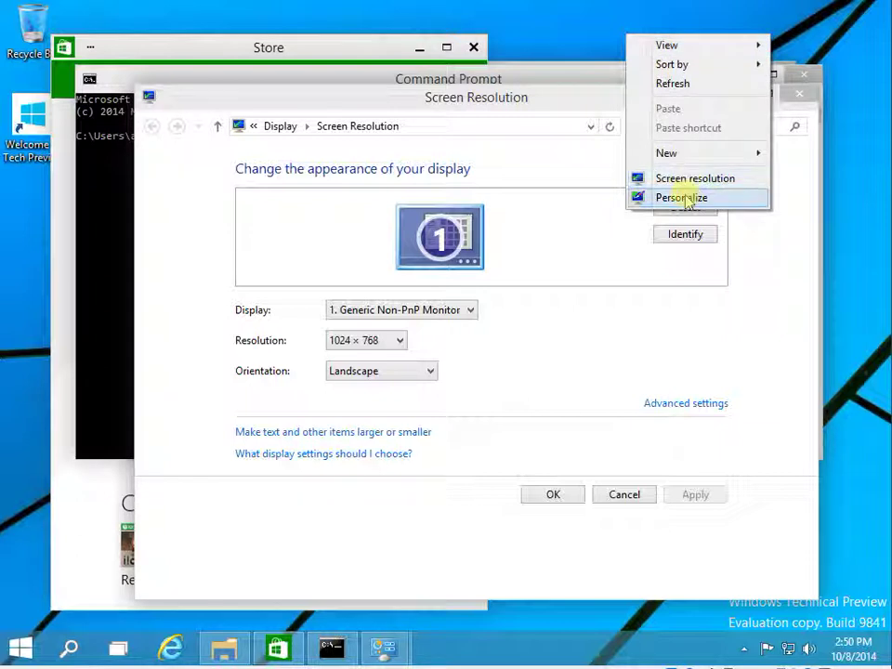
pyautogui.click(683, 196)
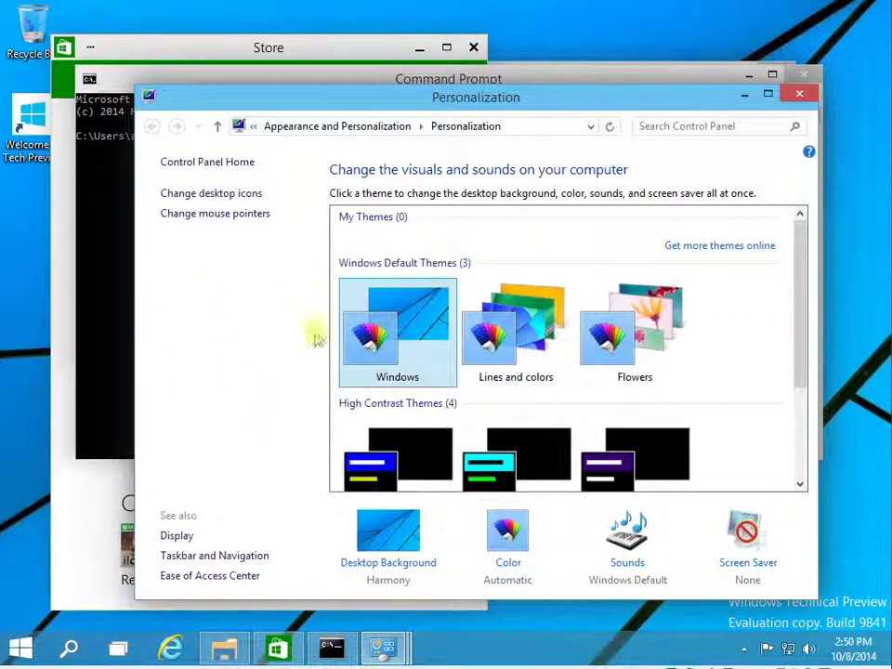
pyautogui.click(799, 417)
pyautogui.scroll(3, 798, 394)
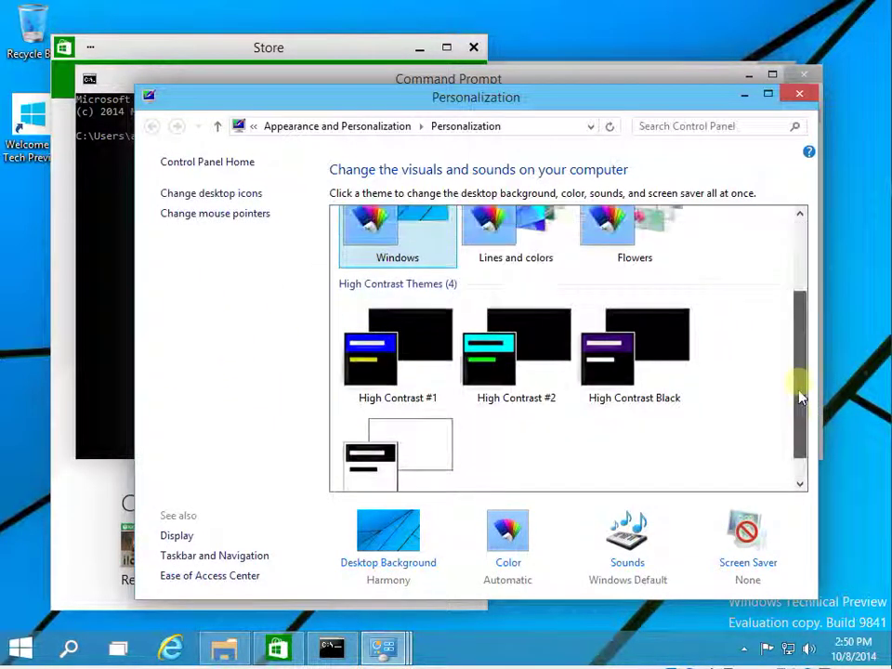
# Return to Control Panel Home and open File Explorer at Home from Start.
pyautogui.click(190, 163)
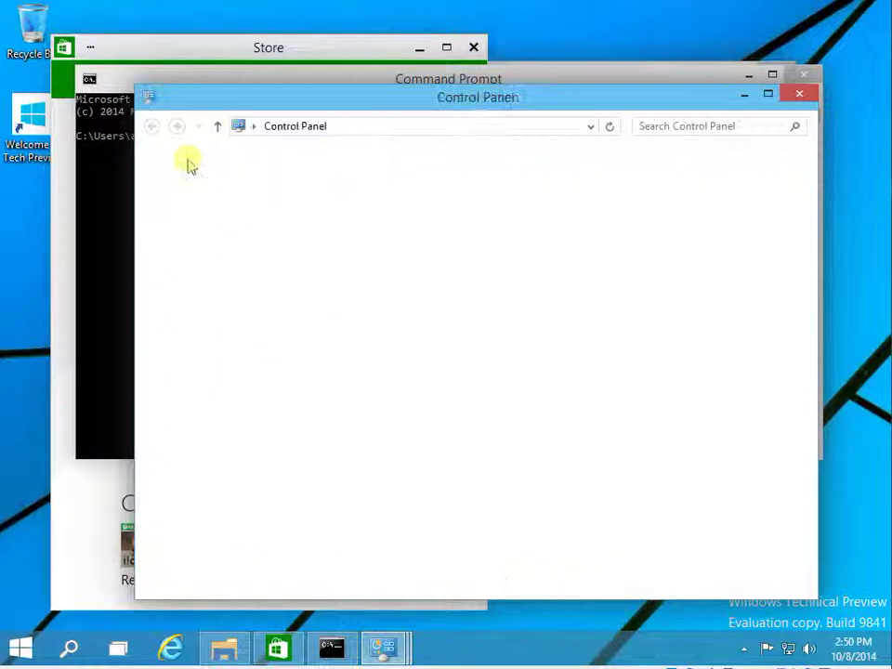
pyautogui.click(25, 648)
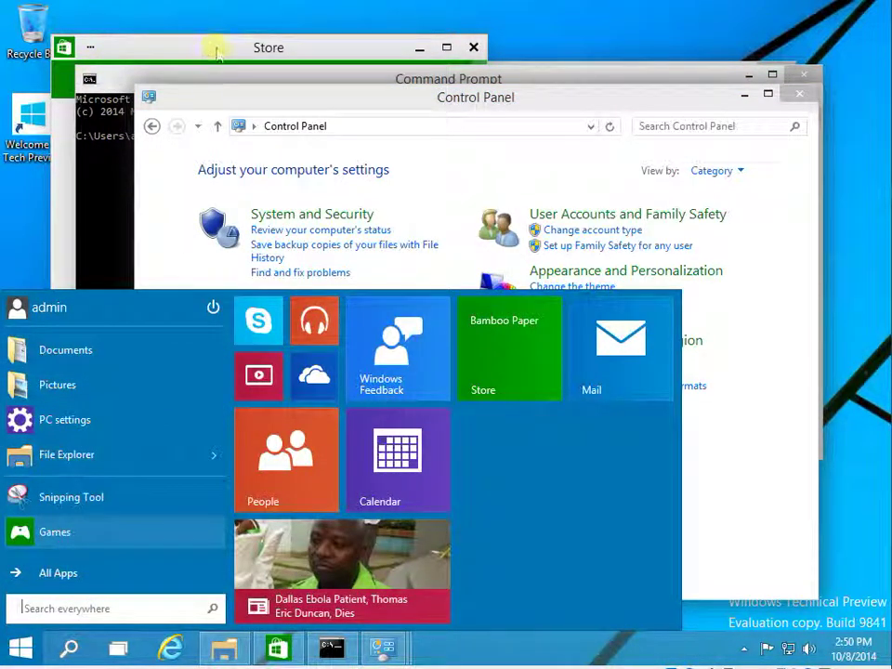
pyautogui.click(120, 458)
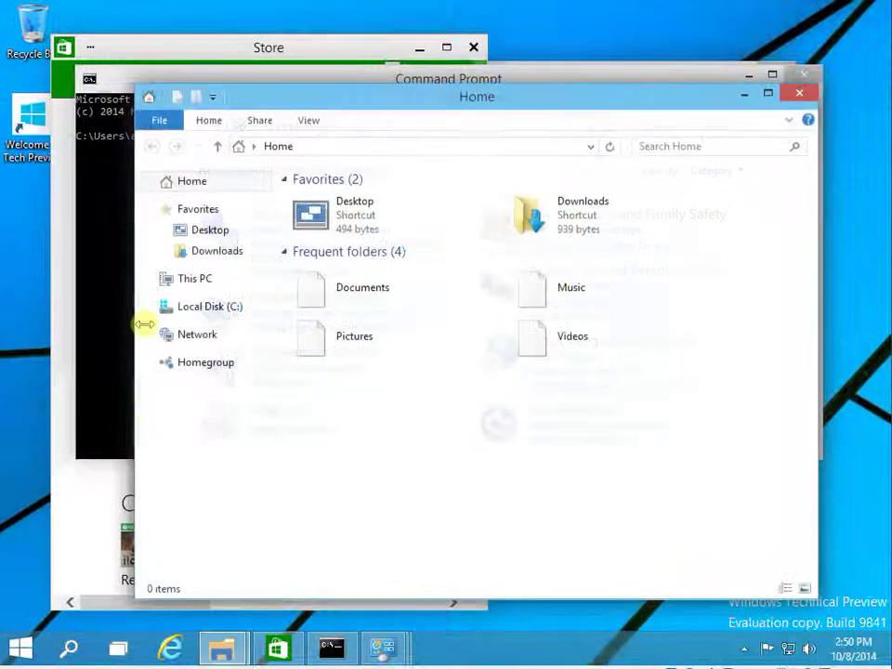
# Open This PC's Properties to see System info (64-bit, 2.00 GB RAM, activated), then bring Command Prompt forward.
pyautogui.rightClick(190, 279)
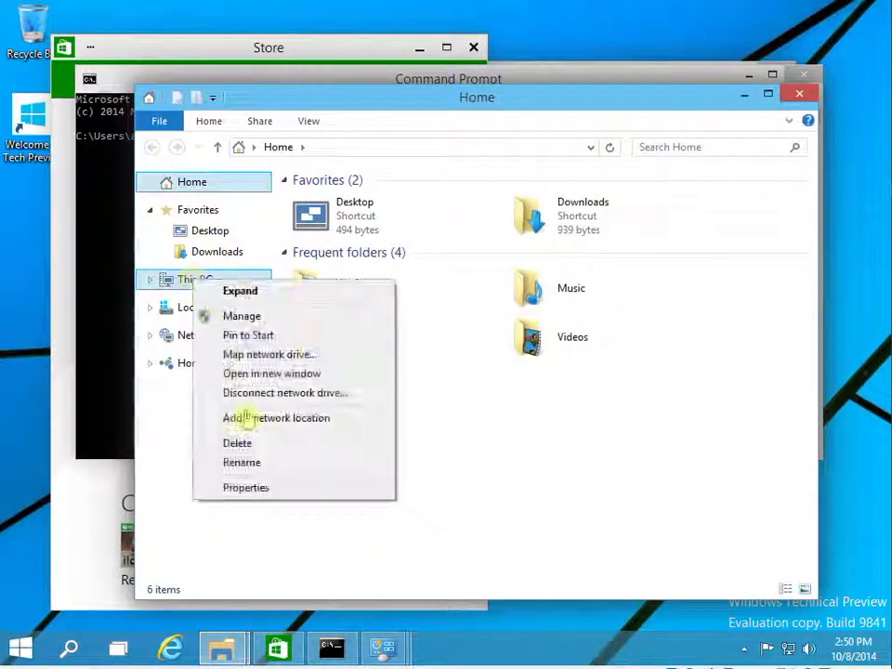
pyautogui.click(259, 486)
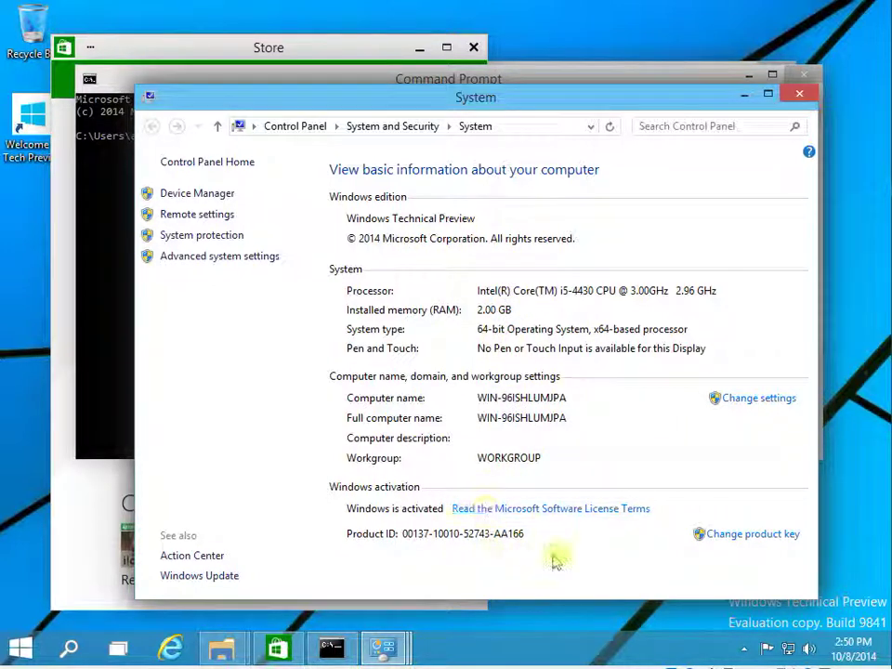
pyautogui.click(104, 281)
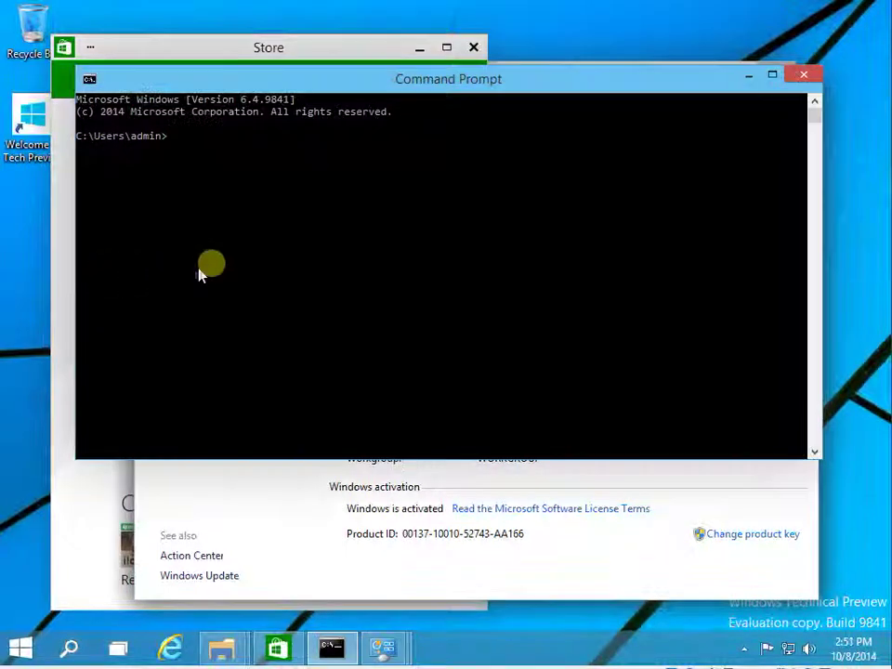
# Run ver to display Microsoft Windows Version 6.4.9841, then close the Command Prompt window.
pyautogui.press('Return')
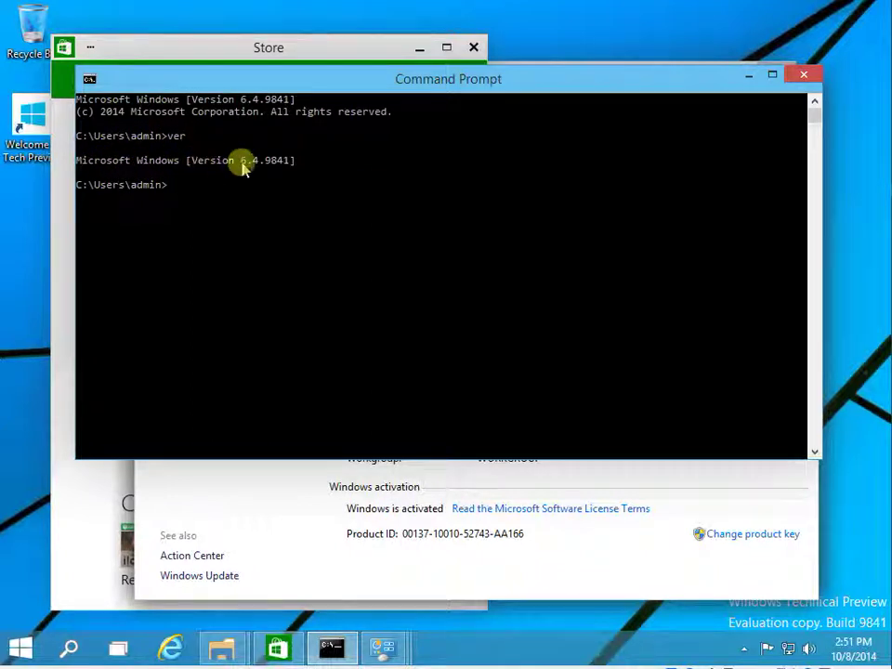
pyautogui.click(304, 160)
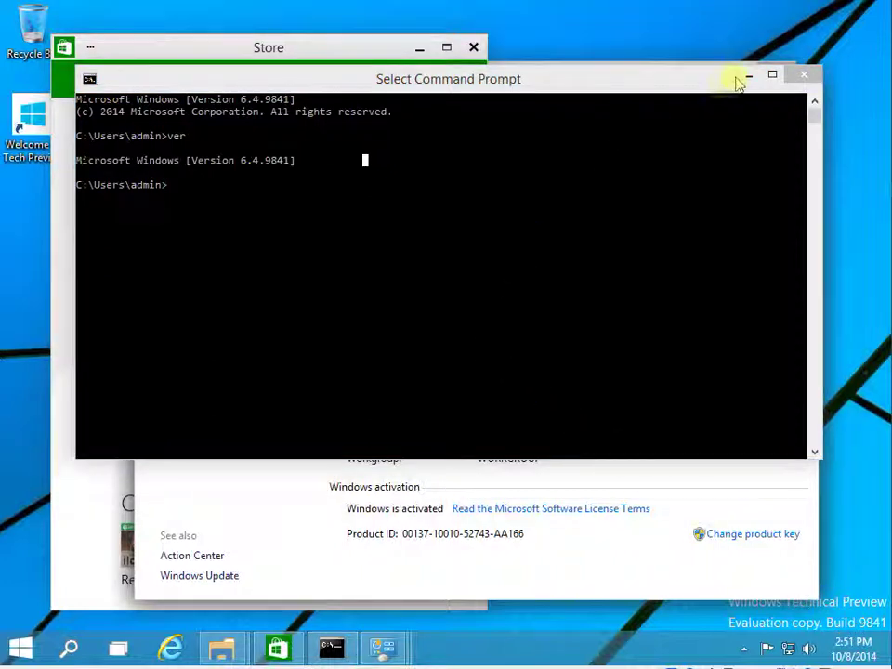
pyautogui.click(801, 76)
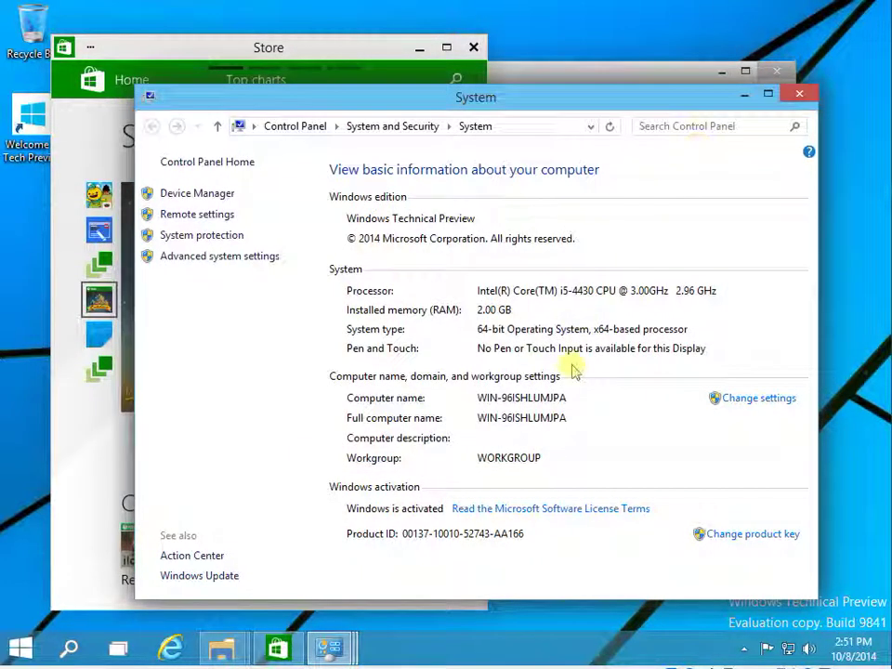